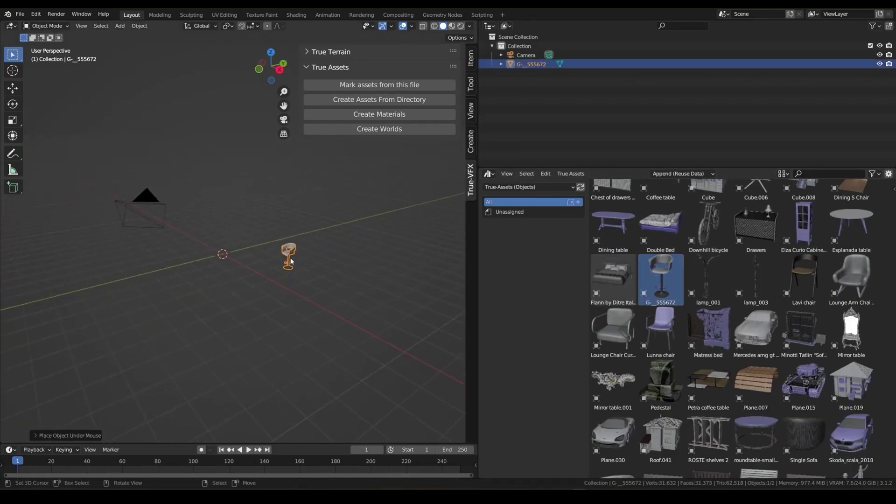
Step: Examine the placed stool up close from another angle
{"action": "key", "text": "z"}
{"action": "key", "text": "KP_Decimal"}
{"action": "scroll", "coordinate": [290, 222], "scroll_direction": "down", "scroll_amount": 4}
{"action": "middle_click_drag", "start_coordinate": [290, 222], "coordinate": [342, 222]}
{"action": "left_click", "coordinate": [516, 187]}
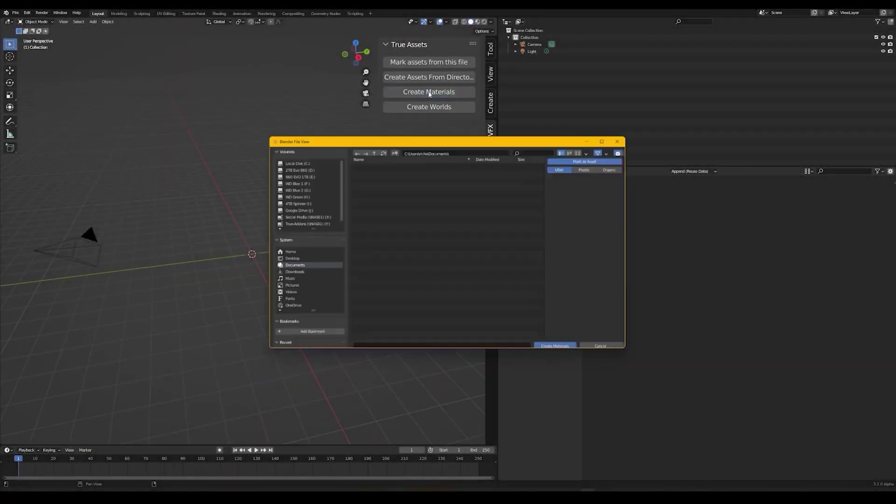
Step: Go from the recent Hdri's 1 location to its parent directory and create materials from the contents of the first folder there
{"action": "scroll", "coordinate": [299, 236], "scroll_direction": "down", "scroll_amount": 3}
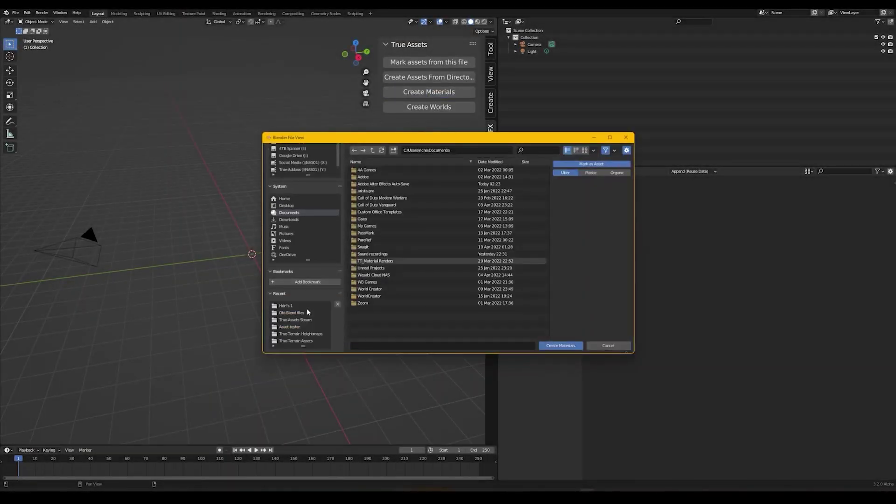
{"action": "left_click", "coordinate": [306, 307]}
{"action": "left_click", "coordinate": [372, 151]}
{"action": "double_click", "coordinate": [380, 171]}
{"action": "left_click_drag", "start_coordinate": [381, 171], "coordinate": [552, 330]}
{"action": "left_click", "coordinate": [562, 345]}
{"action": "left_click", "coordinate": [575, 182]}
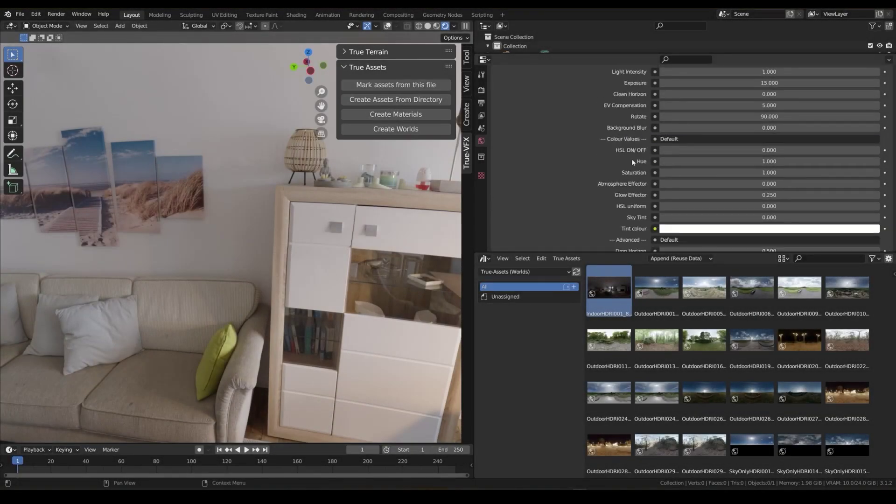
Step: Apply the OutdoorHDRI001 world to the scene and replace it with the OutdoorHDRI005 world
{"action": "left_click_drag", "start_coordinate": [656, 289], "coordinate": [232, 248]}
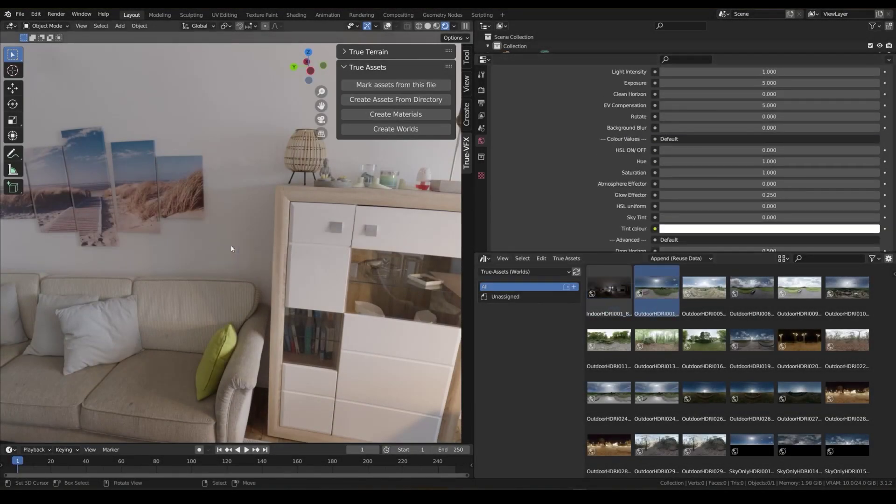
{"action": "middle_click_drag", "start_coordinate": [232, 248], "coordinate": [336, 256]}
{"action": "left_click_drag", "start_coordinate": [703, 289], "coordinate": [259, 276]}
Step: Lower the exposure of the OutdoorHDRI005 world, and replace it with an OutdoorHDRI024 world
{"action": "scroll", "coordinate": [758, 135], "scroll_direction": "up", "scroll_amount": 3}
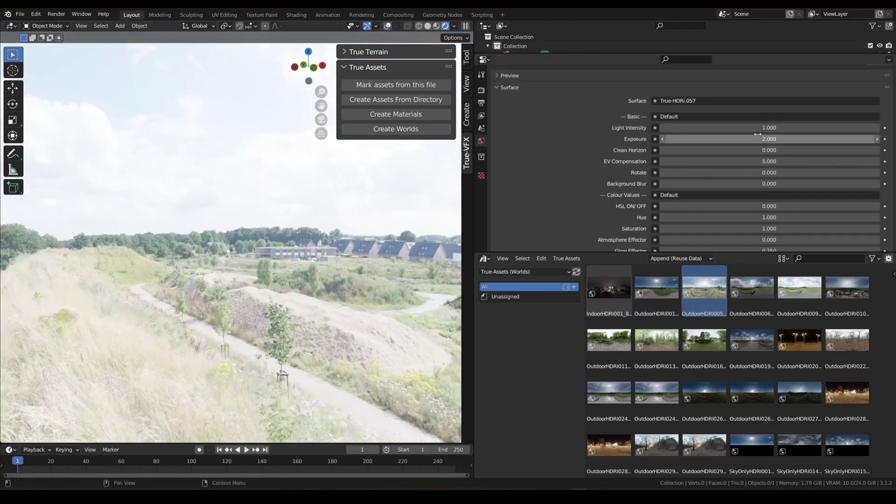
{"action": "left_click_drag", "start_coordinate": [757, 136], "coordinate": [701, 137]}
{"action": "middle_click_drag", "start_coordinate": [154, 261], "coordinate": [446, 261]}
{"action": "left_click_drag", "start_coordinate": [656, 394], "coordinate": [183, 419]}
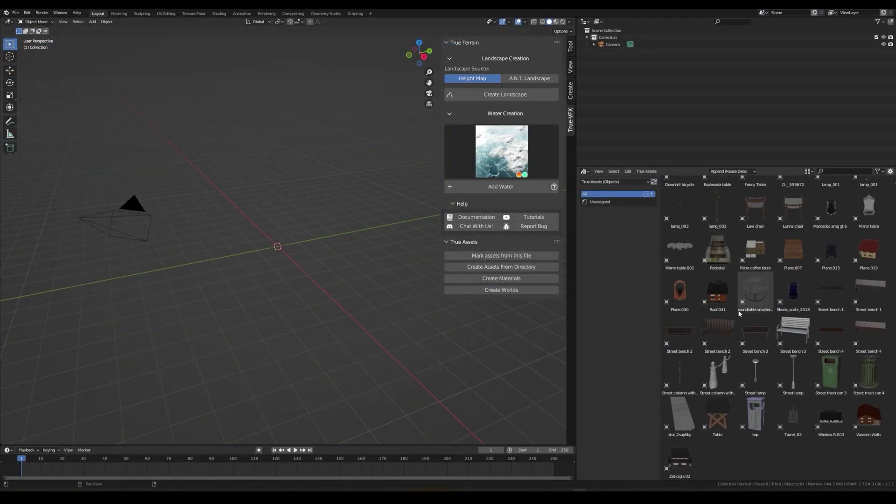
Step: Place the Pedestal asset from the object library in the scene and change the viewport shading mode to inspect it
{"action": "left_click_drag", "start_coordinate": [717, 238], "coordinate": [308, 210]}
{"action": "scroll", "coordinate": [308, 210], "scroll_direction": "down", "scroll_amount": 3}
{"action": "middle_click_drag", "start_coordinate": [308, 210], "coordinate": [344, 192]}
{"action": "key", "text": "z"}
{"action": "left_click", "coordinate": [334, 161]}
{"action": "scroll", "coordinate": [344, 191], "scroll_direction": "up", "scroll_amount": 5}
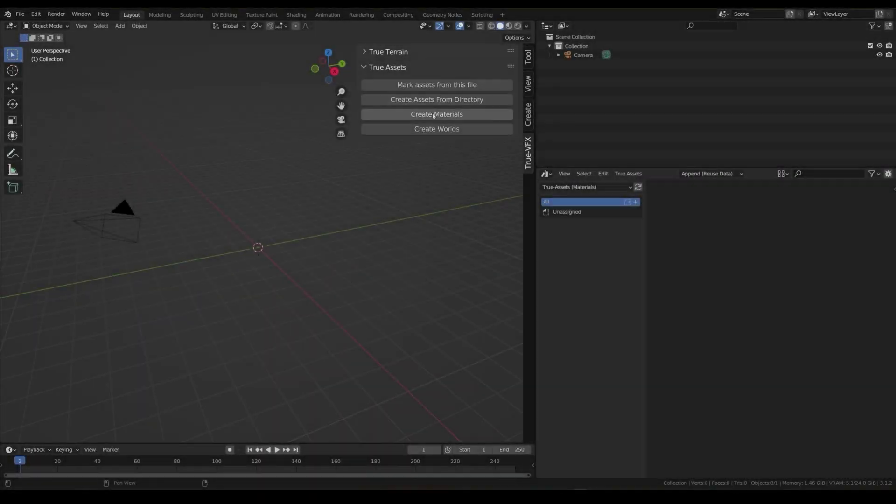
Step: Create Uber materials marked as assets from the texture folders in G:\Textures and stuff\Butt-load 'o textures
{"action": "left_click", "coordinate": [430, 115]}
{"action": "left_click", "coordinate": [314, 50]}
{"action": "left_click_drag", "start_coordinate": [192, 47], "coordinate": [205, 87]}
{"action": "scroll", "coordinate": [380, 166], "scroll_direction": "down", "scroll_amount": 6}
{"action": "scroll", "coordinate": [380, 166], "scroll_direction": "up", "scroll_amount": 6}
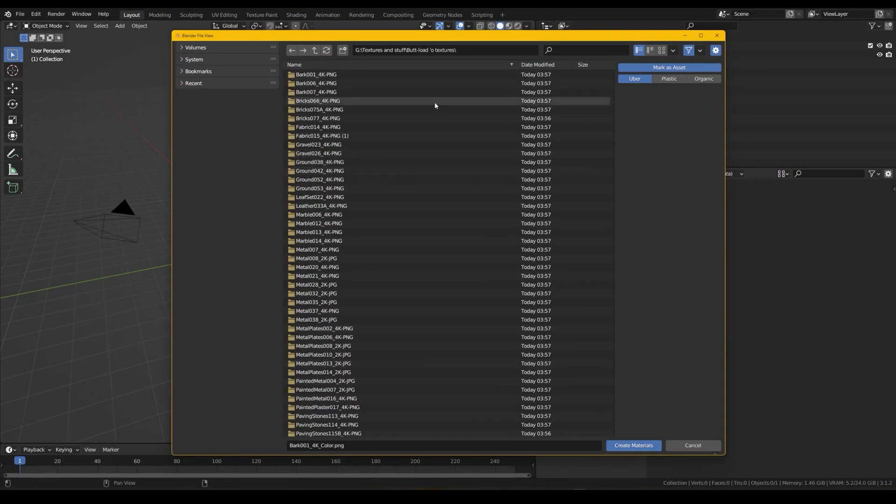
{"action": "left_click", "coordinate": [638, 445]}
Step: Display the current file's assets in the asset browser and look through the generated materials
{"action": "left_click", "coordinate": [590, 186]}
{"action": "left_click", "coordinate": [567, 196]}
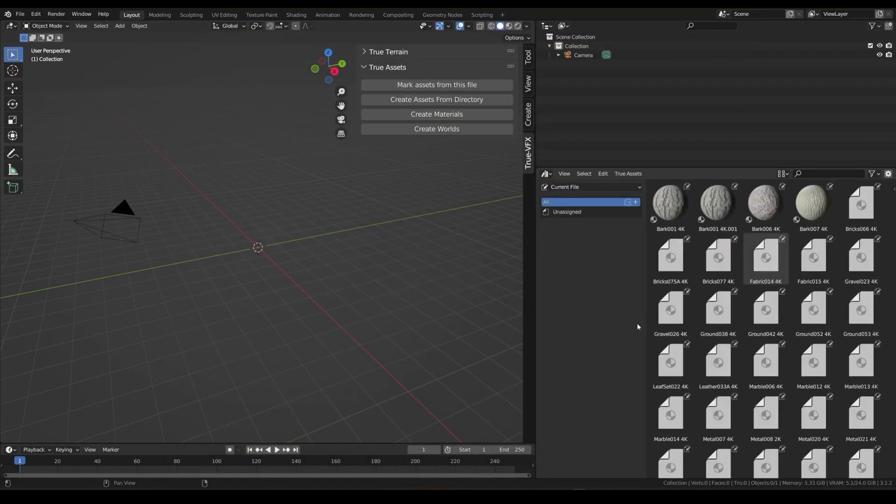
{"action": "scroll", "coordinate": [719, 212], "scroll_direction": "down", "scroll_amount": 8}
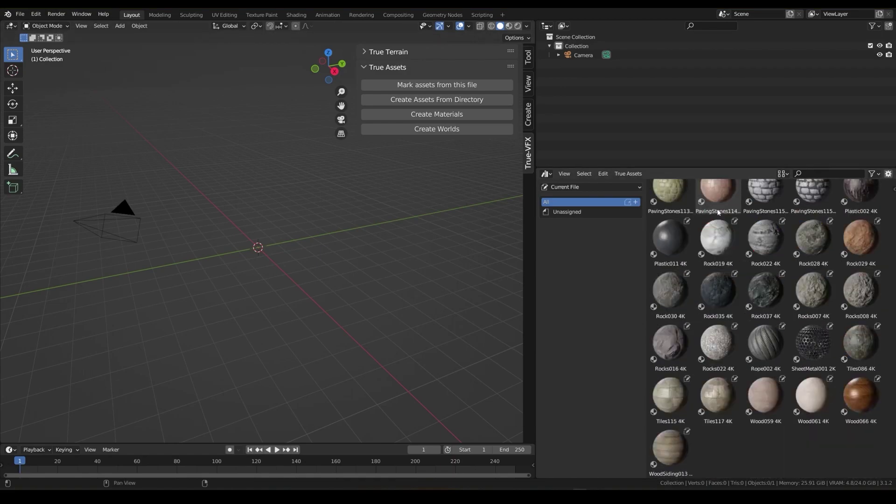
{"action": "scroll", "coordinate": [719, 213], "scroll_direction": "up", "scroll_amount": 8}
Step: Switch the asset browser to the True-Assets (Materials) library
{"action": "left_click", "coordinate": [590, 187]}
{"action": "left_click", "coordinate": [591, 222]}
{"action": "left_click", "coordinate": [597, 188]}
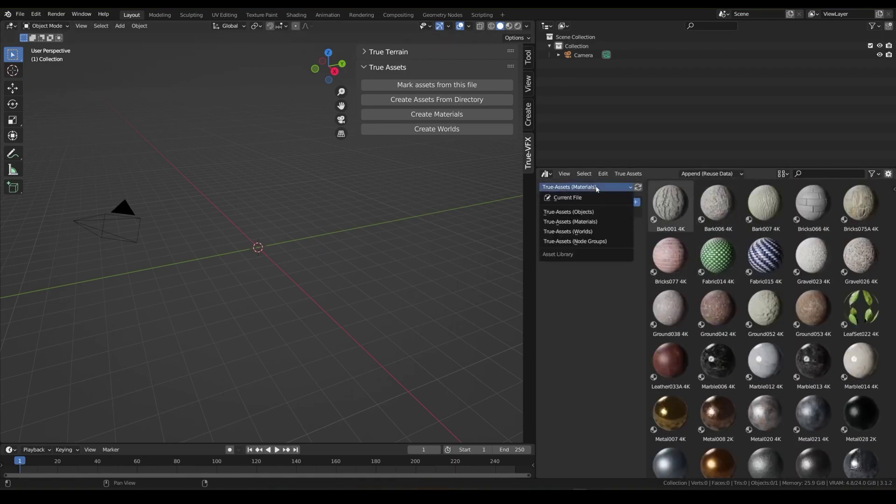
{"action": "left_click", "coordinate": [570, 221]}
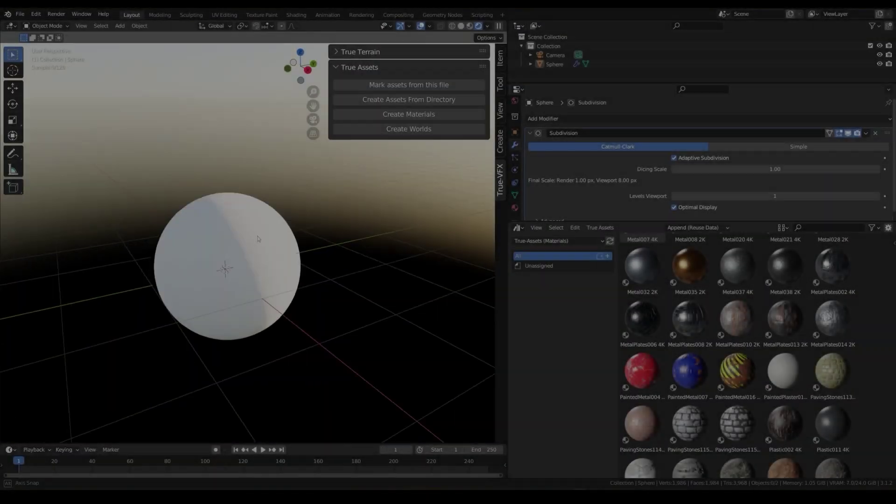
Step: Apply the Metal035 2K material to the sphere and adjust the Anisotropic value in its surface settings
{"action": "double_click", "coordinate": [690, 266]}
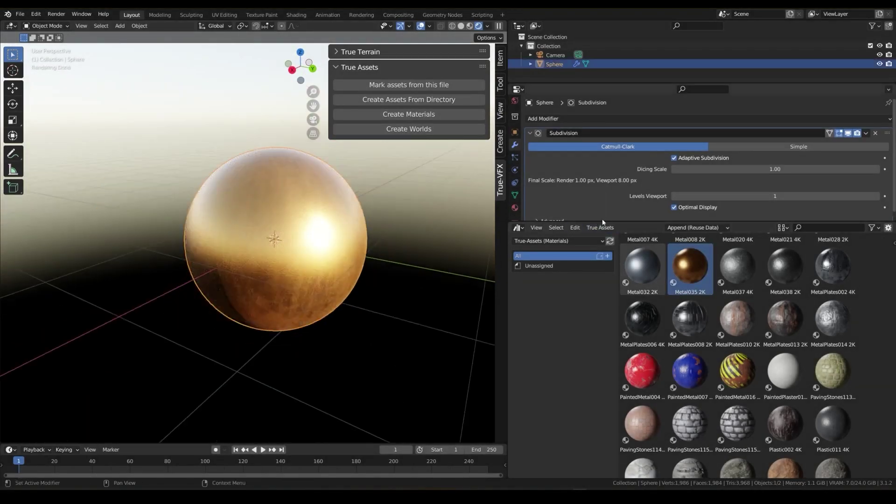
{"action": "left_click_drag", "start_coordinate": [603, 222], "coordinate": [603, 295]}
{"action": "left_click", "coordinate": [514, 265]}
{"action": "scroll", "coordinate": [632, 198], "scroll_direction": "down", "scroll_amount": 4}
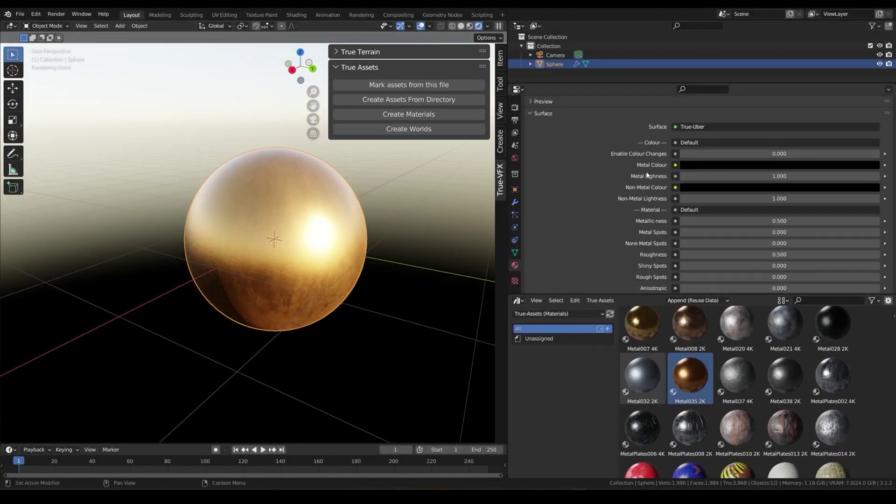
{"action": "scroll", "coordinate": [648, 175], "scroll_direction": "down", "scroll_amount": 5}
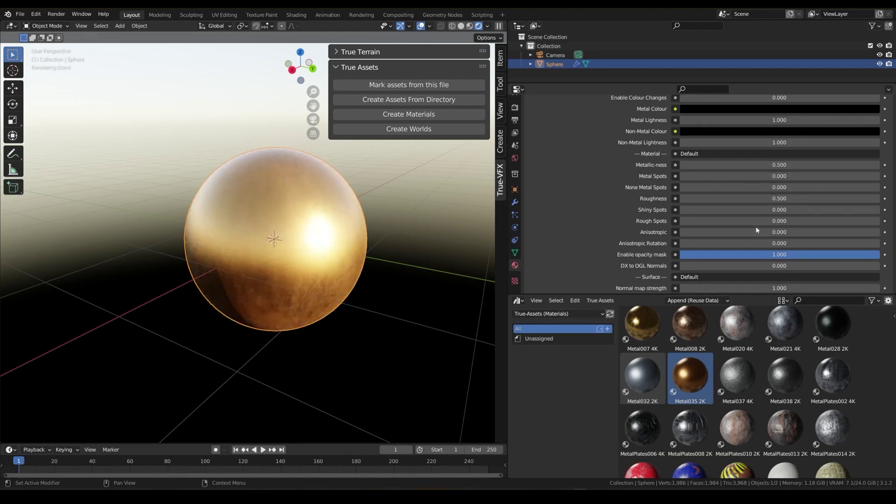
{"action": "left_click_drag", "start_coordinate": [757, 230], "coordinate": [762, 232]}
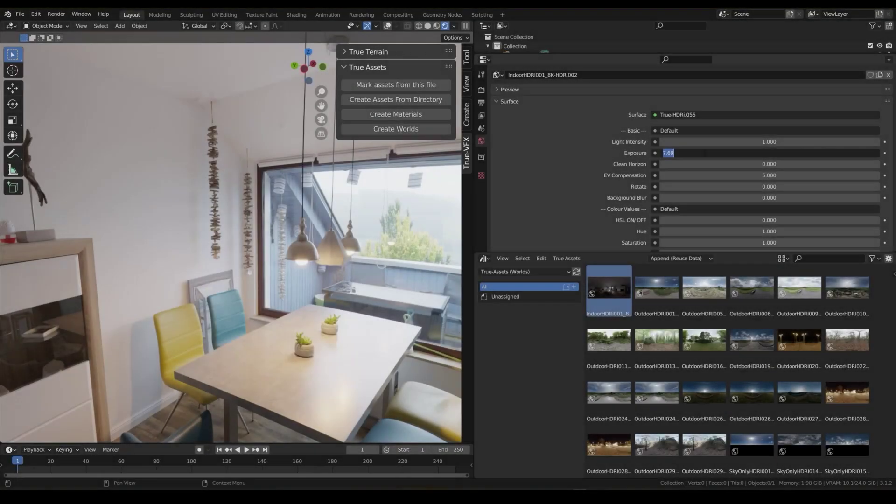
Step: Set the IndoorHDRI001 world's exposure to 15 and its rotation to 90
{"action": "type", "text": "15"}
{"action": "key", "text": "Return"}
{"action": "middle_click_drag", "start_coordinate": [280, 224], "coordinate": [310, 229]}
{"action": "left_click", "coordinate": [714, 186]}
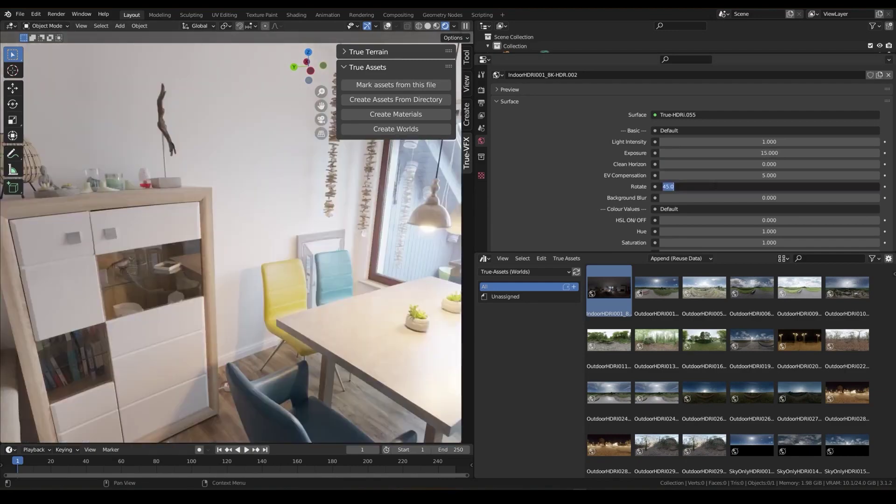
{"action": "type", "text": "90"}
{"action": "key", "text": "Return"}
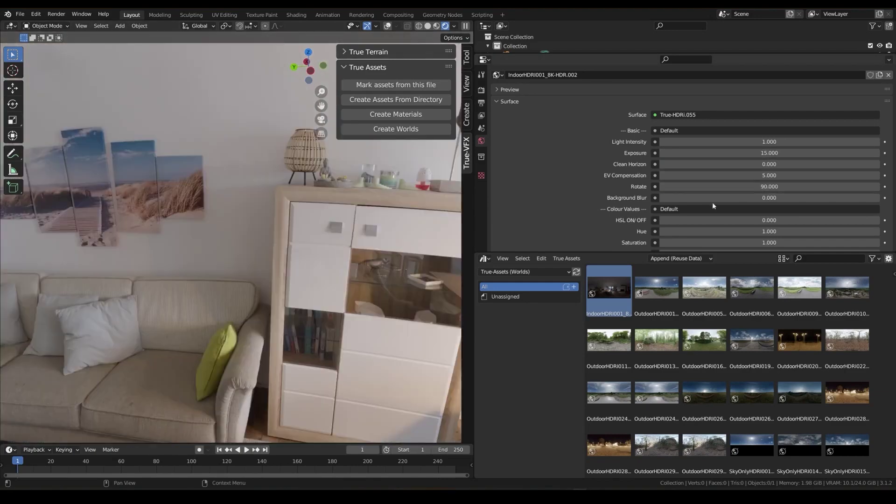
Step: Set the IndoorHDRI001 world's background blur to 0.25 and reopen that value for editing
{"action": "left_click", "coordinate": [678, 198]}
{"action": "type", "text": "0.25"}
{"action": "key", "text": "Return"}
{"action": "left_click", "coordinate": [679, 199]}
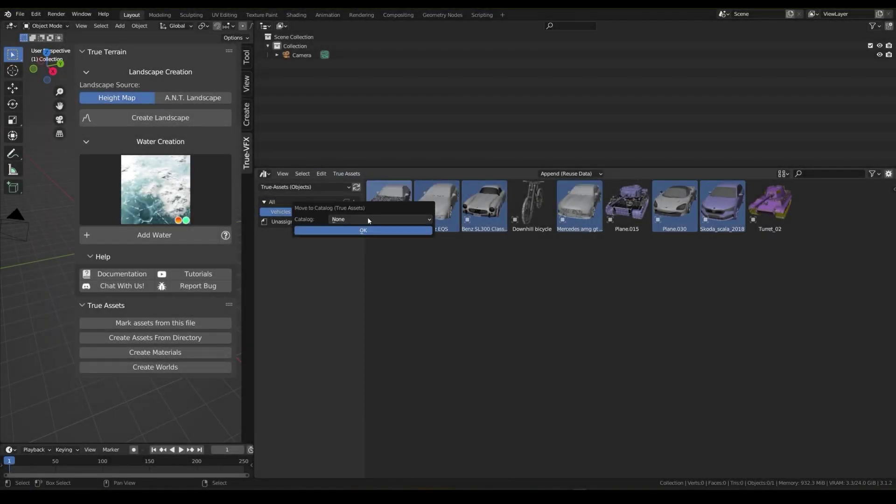
Step: Move the selected car assets into a new Vehicles/Cars catalog and the Downhill bicycle into a new Vehicles/Bicycles catalog
{"action": "type", "text": "Vehicles/Cars"}
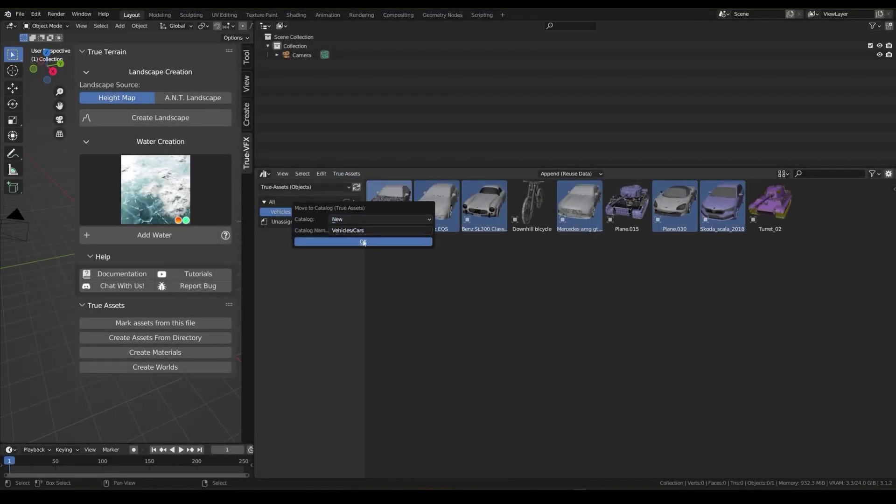
{"action": "left_click", "coordinate": [364, 242]}
{"action": "left_click", "coordinate": [531, 205]}
{"action": "left_click", "coordinate": [346, 174]}
{"action": "left_click", "coordinate": [366, 203]}
{"action": "type", "text": "Bicycles"}
{"action": "left_click", "coordinate": [364, 240]}
Step: Move the Plane.015 and Turret_02 assets into a new catalog under Vehicles
{"action": "left_click", "coordinate": [627, 205]}
{"action": "left_click", "coordinate": [769, 205], "text": "shift"}
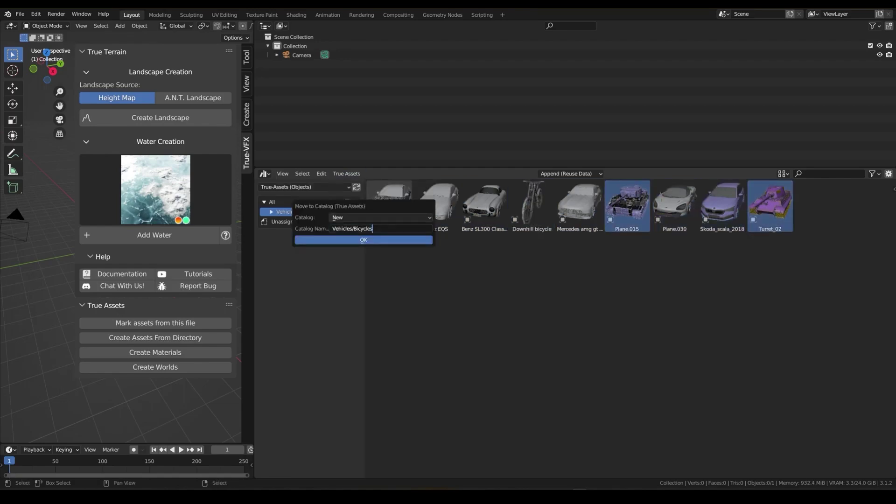
{"action": "left_click", "coordinate": [376, 240]}
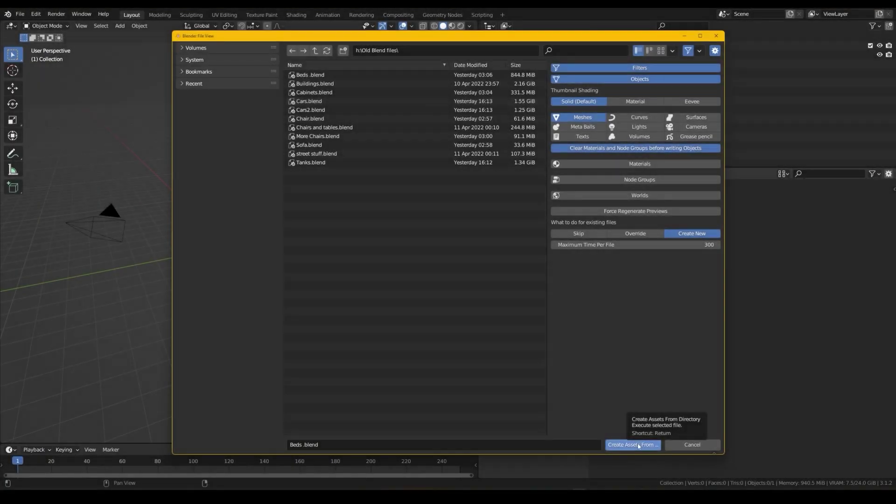
Step: Create mesh object assets from the Old Blend files directory and place the G-__555672 stool in the scene
{"action": "left_click", "coordinate": [639, 445]}
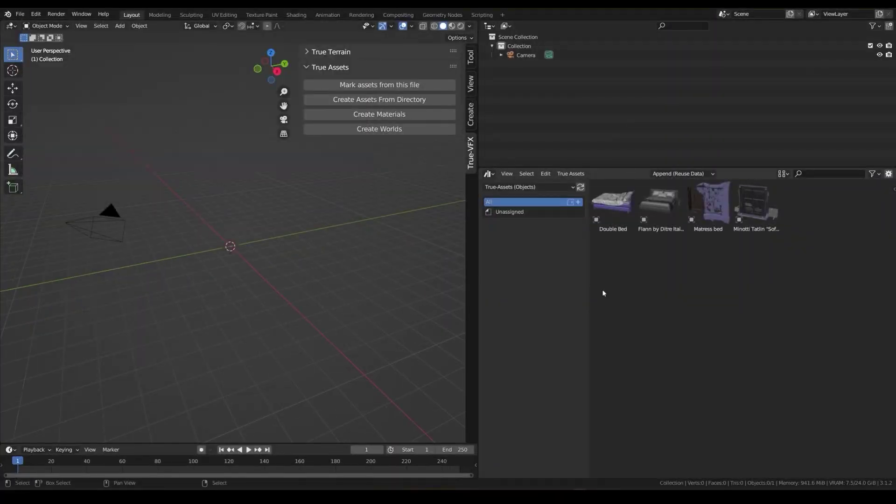
{"action": "scroll", "coordinate": [718, 320], "scroll_direction": "down", "scroll_amount": 5}
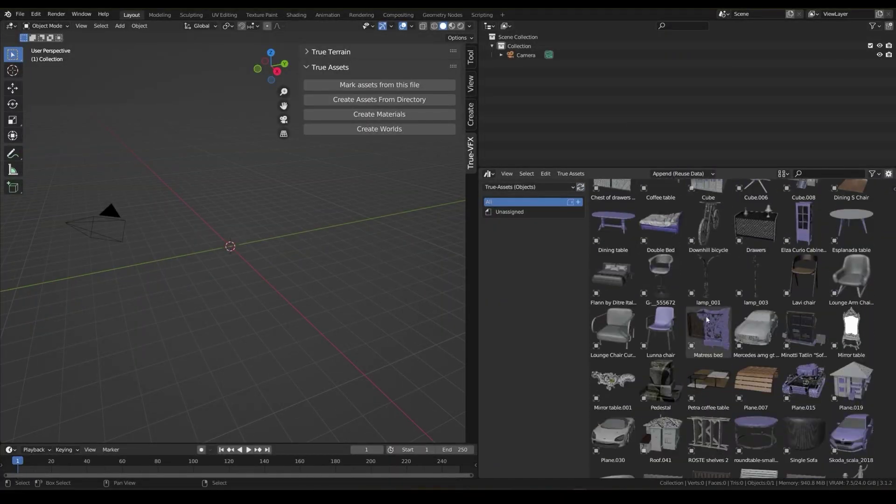
{"action": "left_click_drag", "start_coordinate": [660, 280], "coordinate": [289, 270]}
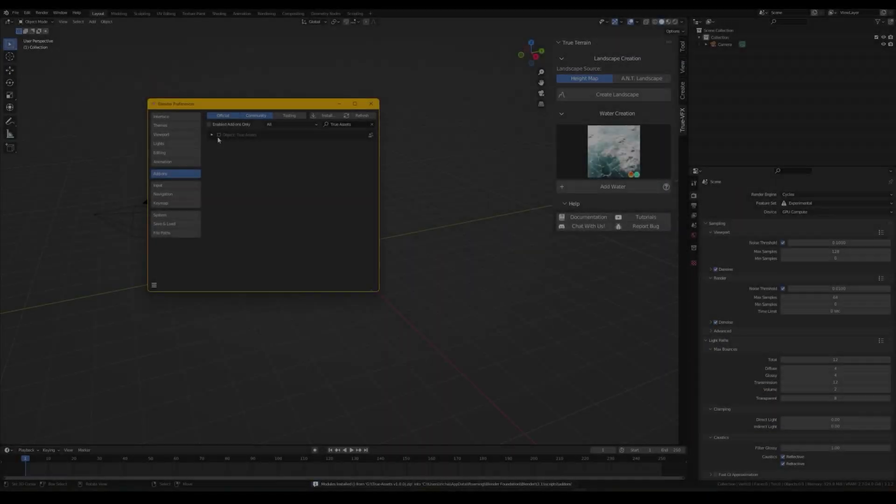
Step: Enable the True Assets add-on, show its preferences and create a folder named True-Asset library on drive G
{"action": "left_click", "coordinate": [212, 135]}
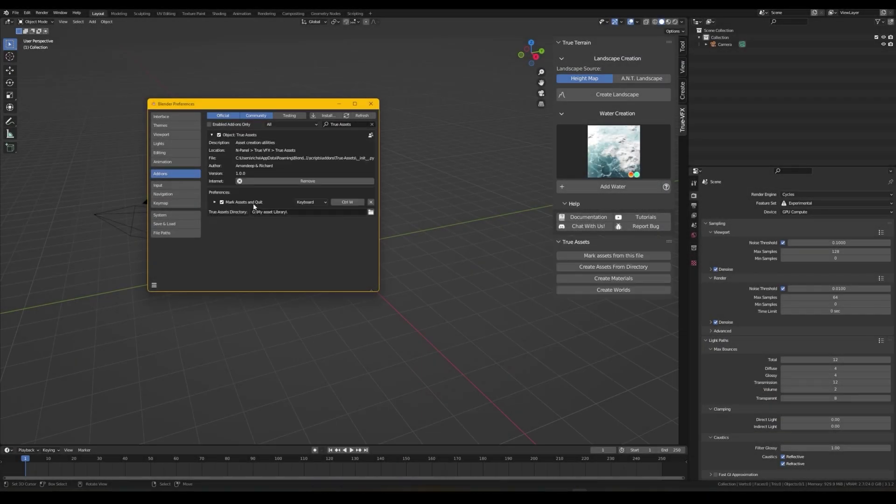
{"action": "left_click", "coordinate": [371, 212]}
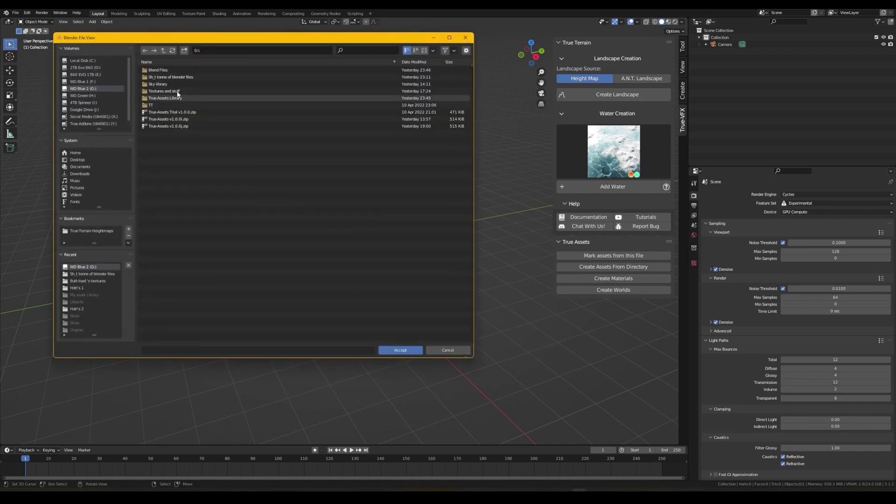
{"action": "left_click", "coordinate": [183, 50]}
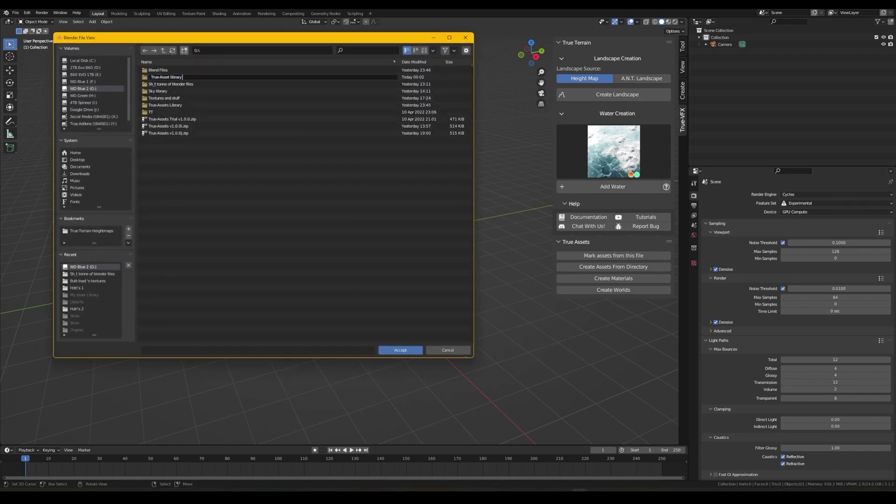
{"action": "key", "text": "Return"}
Step: Set the True Assets directory to G:\True-Assets Library, check the asset library file paths and close the preferences
{"action": "double_click", "coordinate": [184, 105]}
{"action": "left_click", "coordinate": [400, 350]}
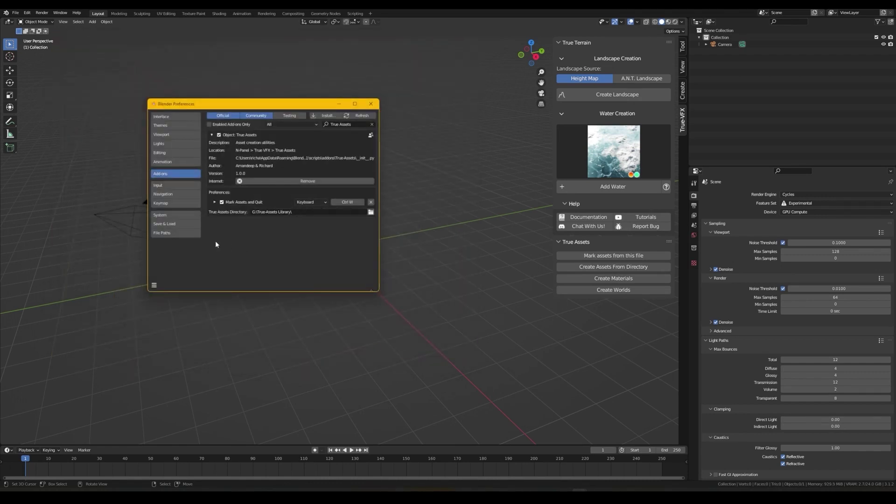
{"action": "left_click", "coordinate": [176, 234]}
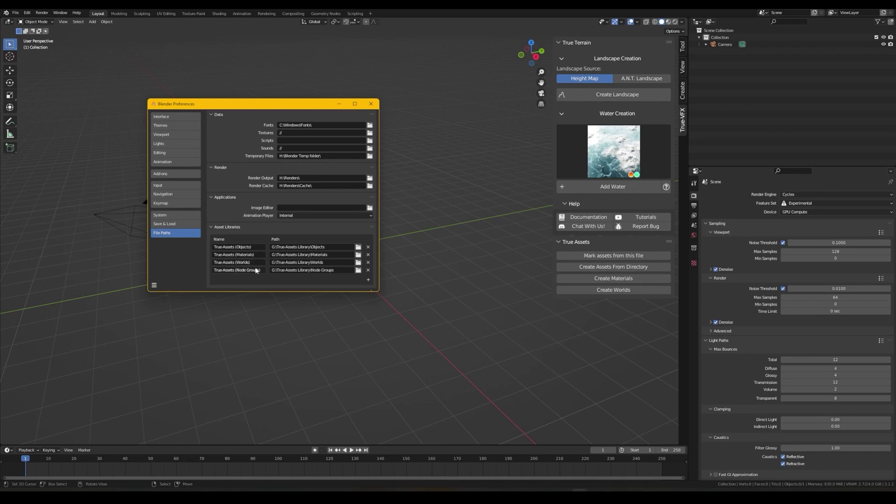
{"action": "left_click", "coordinate": [371, 104]}
Step: Change the Properties editor to a wider Asset Browser showing the True-Assets (Objects) library
{"action": "left_click", "coordinate": [695, 172]}
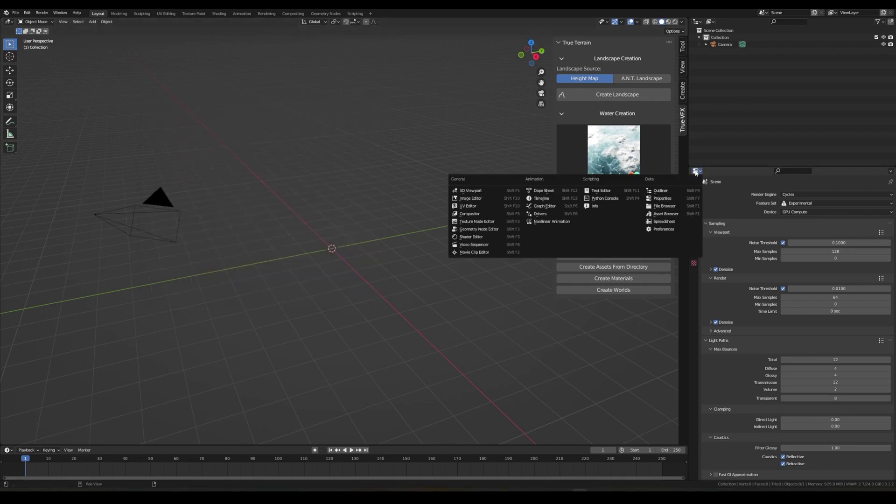
{"action": "left_click", "coordinate": [684, 214]}
{"action": "left_click_drag", "start_coordinate": [689, 200], "coordinate": [557, 200]}
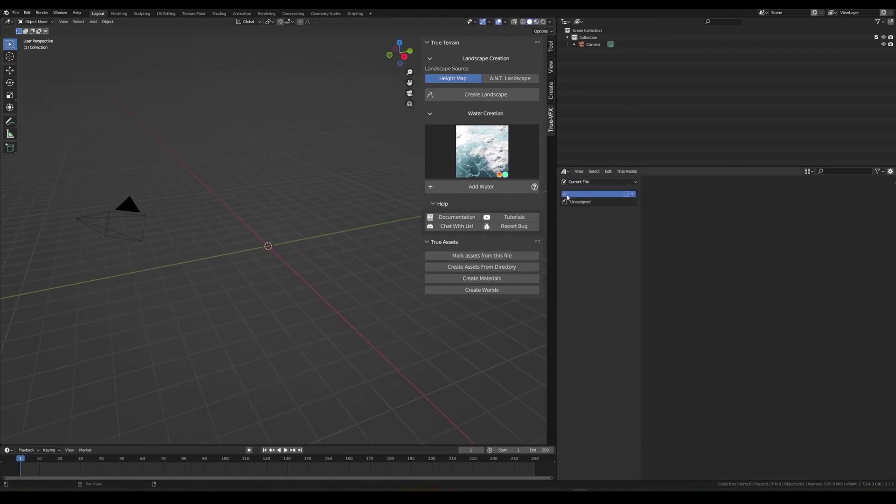
{"action": "left_click", "coordinate": [581, 183]}
{"action": "left_click", "coordinate": [582, 201]}
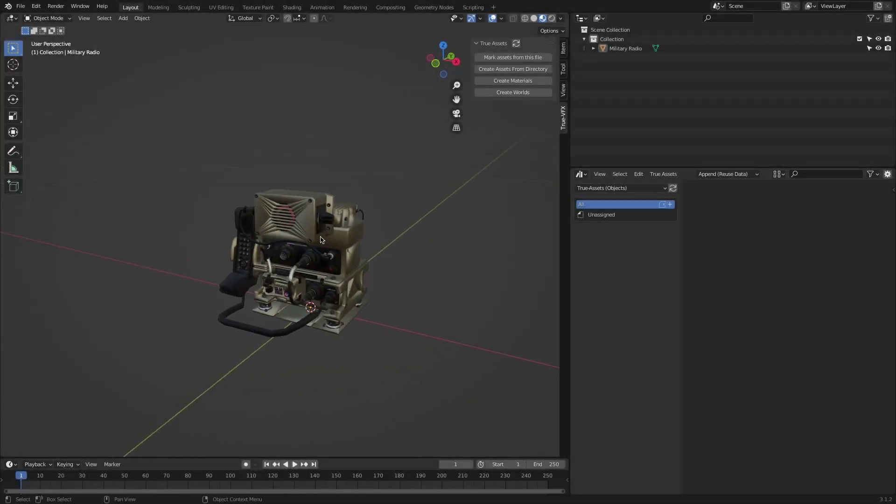
Step: Start marking assets from the Military Radio file and move the options dialog clear of the add-on controls
{"action": "left_click", "coordinate": [321, 240]}
{"action": "left_click", "coordinate": [422, 244]}
{"action": "left_click", "coordinate": [524, 57]}
{"action": "left_click_drag", "start_coordinate": [539, 67], "coordinate": [460, 181]}
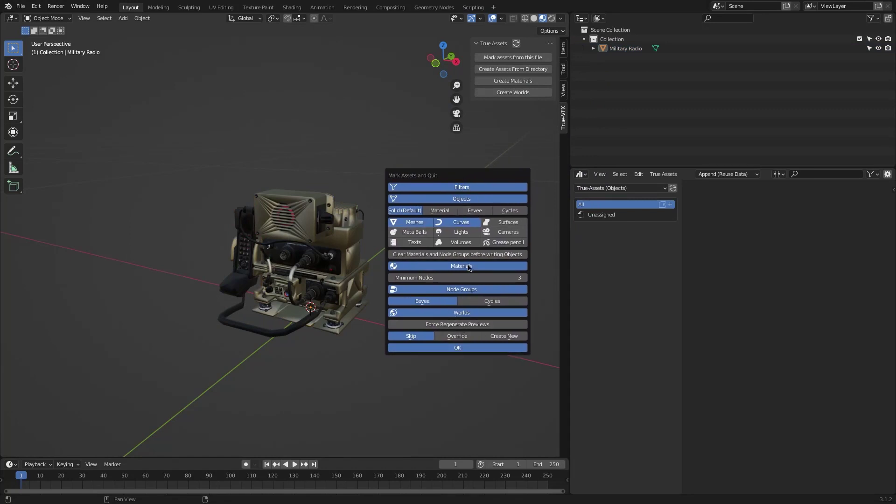
Step: Keep the Filters and Objects options on and limit the object types to mark as assets to meshes only
{"action": "left_click", "coordinate": [465, 187]}
{"action": "left_click", "coordinate": [470, 187]}
{"action": "left_click", "coordinate": [469, 201]}
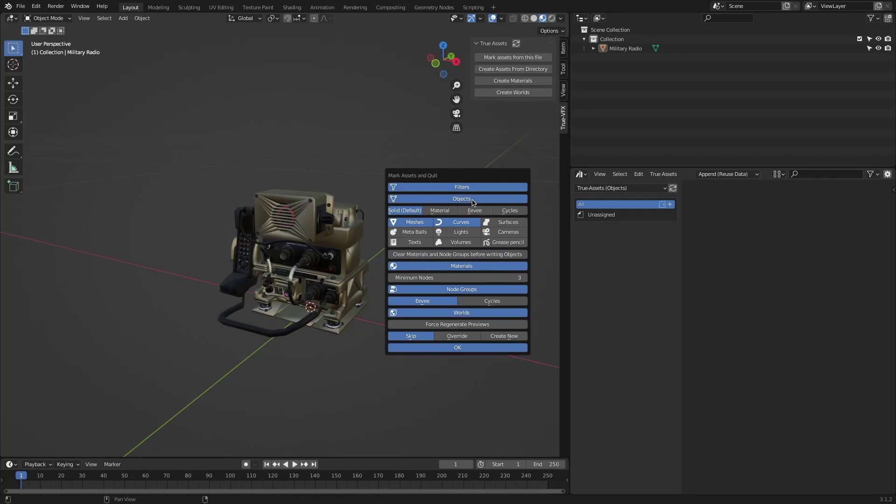
{"action": "left_click", "coordinate": [466, 270]}
{"action": "left_click", "coordinate": [421, 235]}
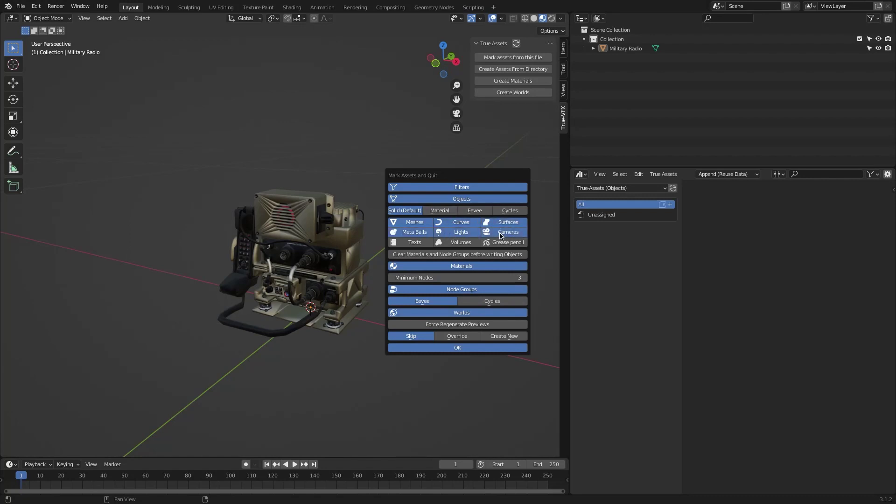
{"action": "left_click", "coordinate": [423, 244]}
{"action": "mouse_move", "coordinate": [503, 248]}
{"action": "left_mouse_down"}
{"action": "mouse_move", "coordinate": [413, 236]}
{"action": "mouse_move", "coordinate": [491, 223]}
{"action": "left_mouse_up"}
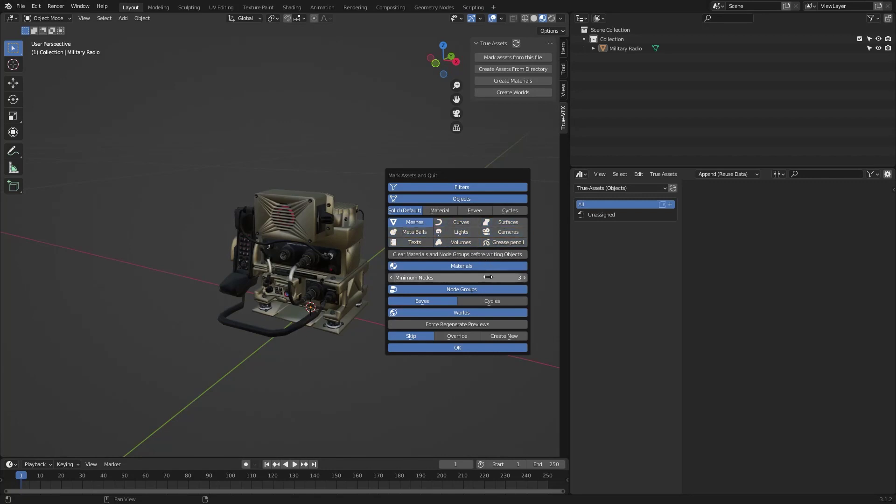
Step: Set the minimum number of nodes for materials marked as assets to 1
{"action": "left_click_drag", "start_coordinate": [494, 278], "coordinate": [476, 278]}
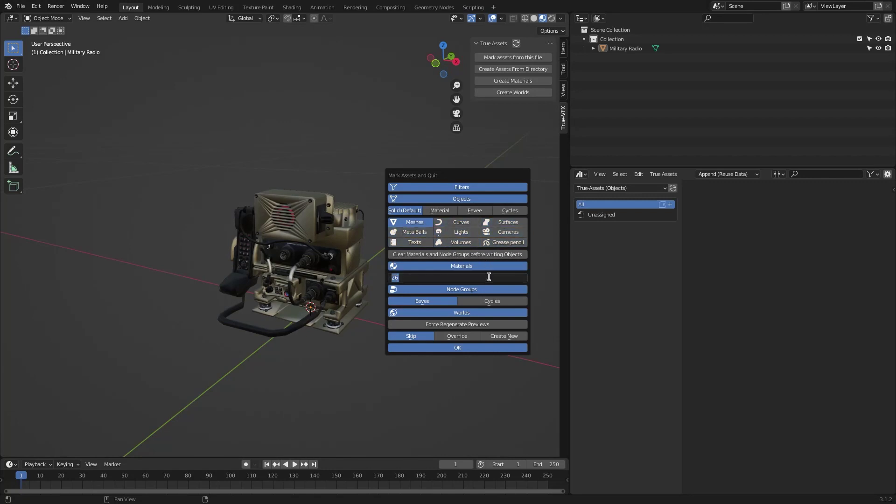
{"action": "key", "text": "Return"}
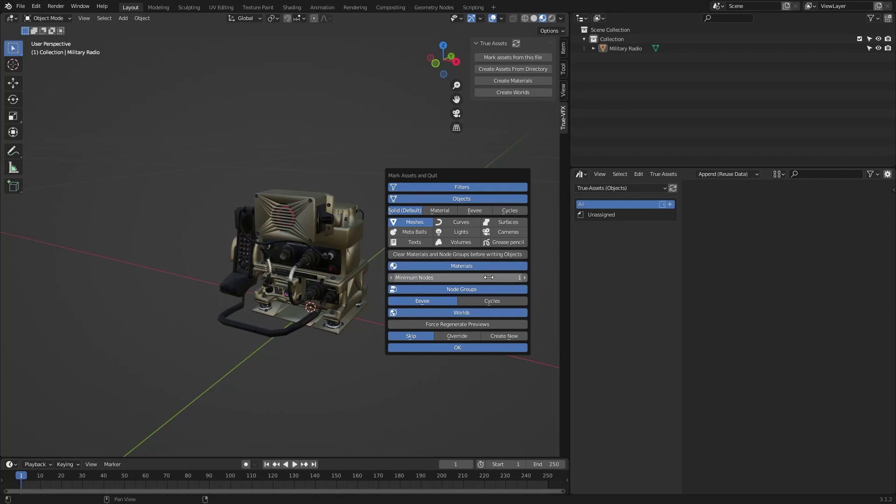
{"action": "left_click", "coordinate": [488, 278]}
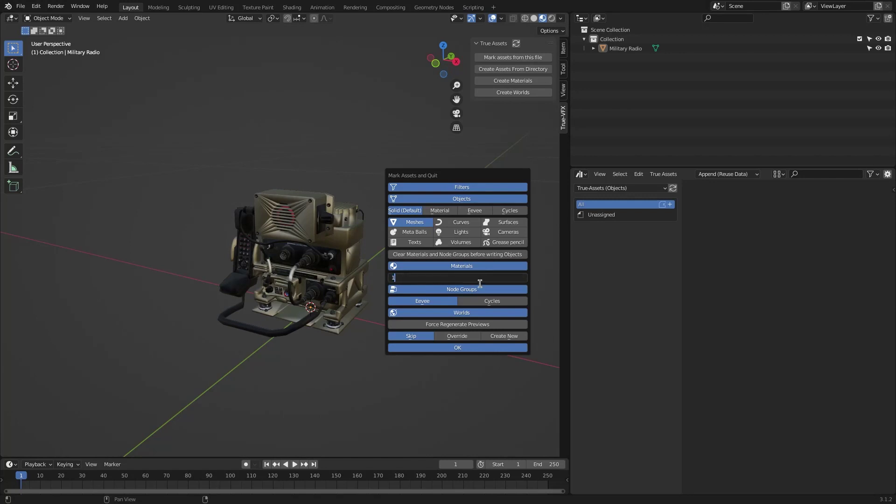
{"action": "key", "text": "Return"}
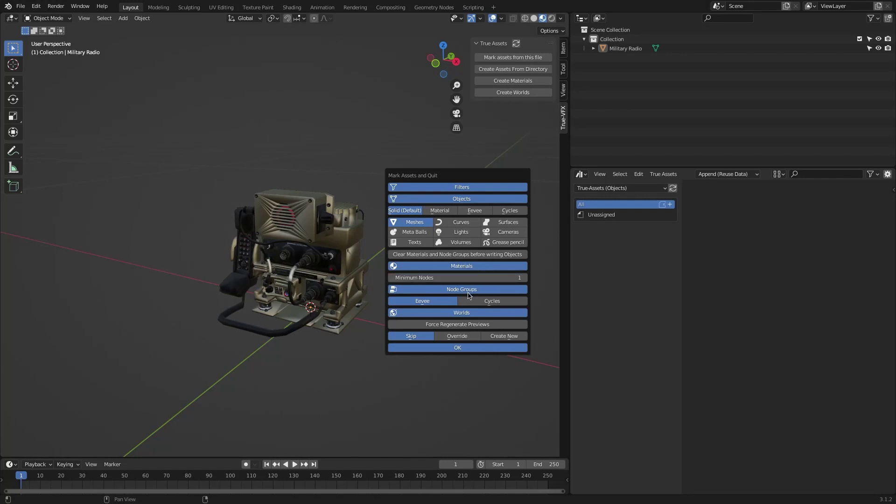
Step: Mark the file's assets with Eevee node group previews and existing files skipped, and refresh the True-Assets (Objects) library
{"action": "left_click", "coordinate": [463, 292]}
{"action": "left_click", "coordinate": [474, 301]}
{"action": "left_click", "coordinate": [449, 302]}
{"action": "left_click", "coordinate": [420, 337]}
{"action": "left_click", "coordinate": [458, 348]}
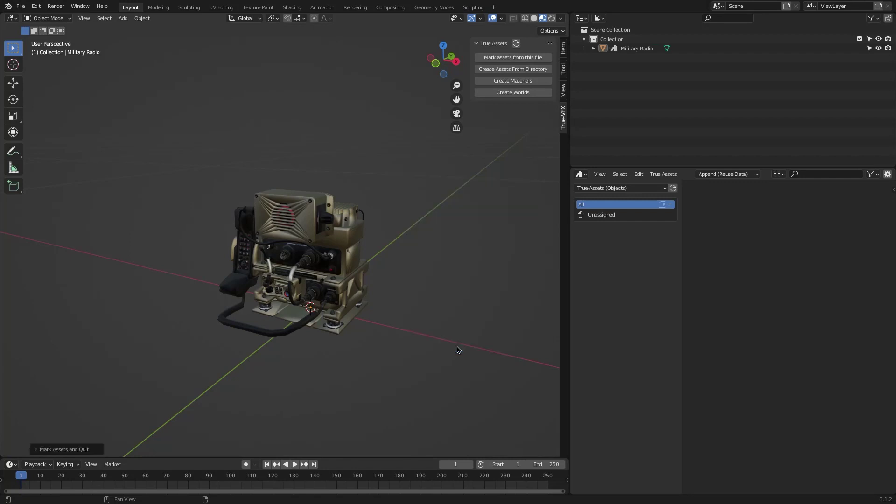
{"action": "left_click", "coordinate": [672, 188]}
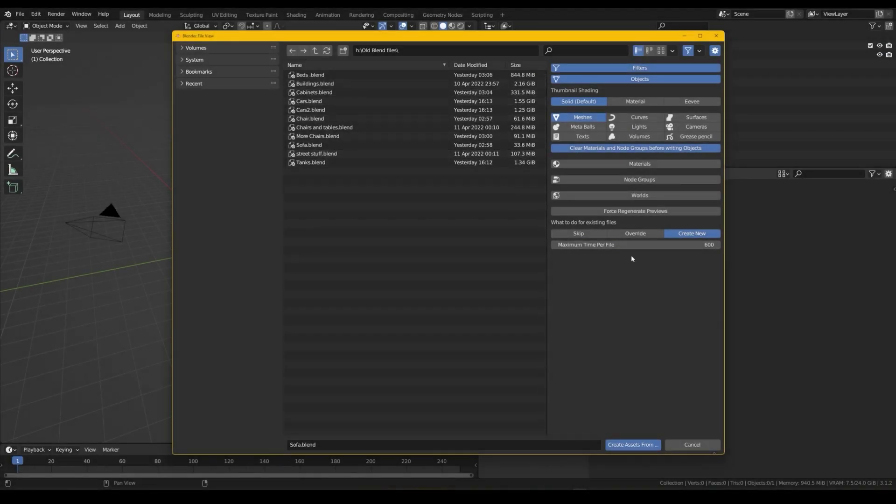
Step: Set the maximum time per file to 300 for creating assets from the Old Blend files directory
{"action": "left_click", "coordinate": [653, 245]}
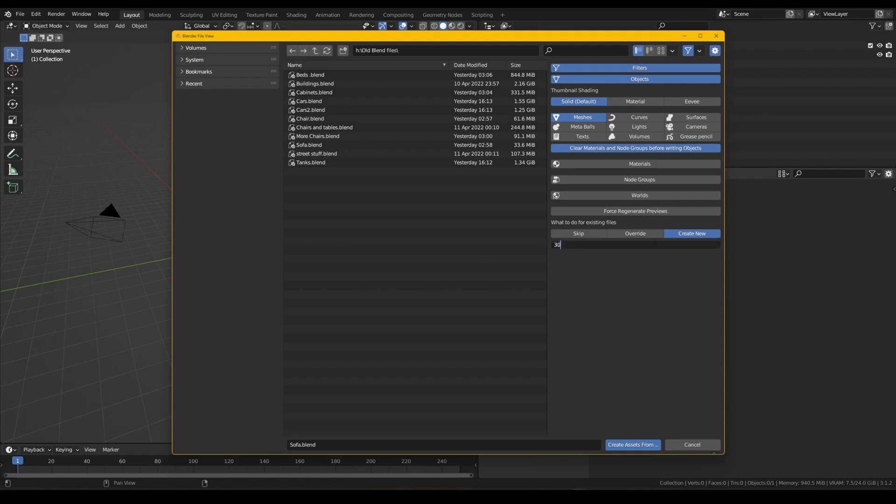
{"action": "type", "text": "300"}
{"action": "key", "text": "Return"}
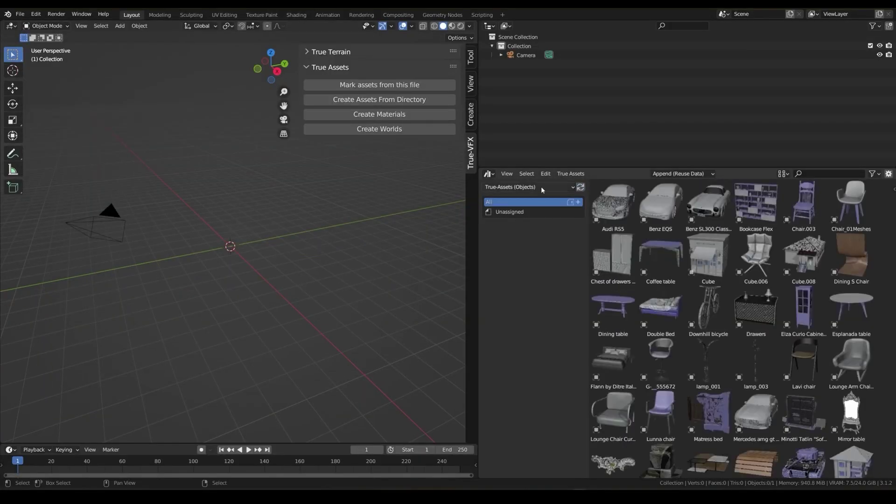
Step: Create mesh-only assets from the h:\Old Blend files directory, leaving out materials, node groups and worlds, and refresh the objects library
{"action": "left_click", "coordinate": [372, 100]}
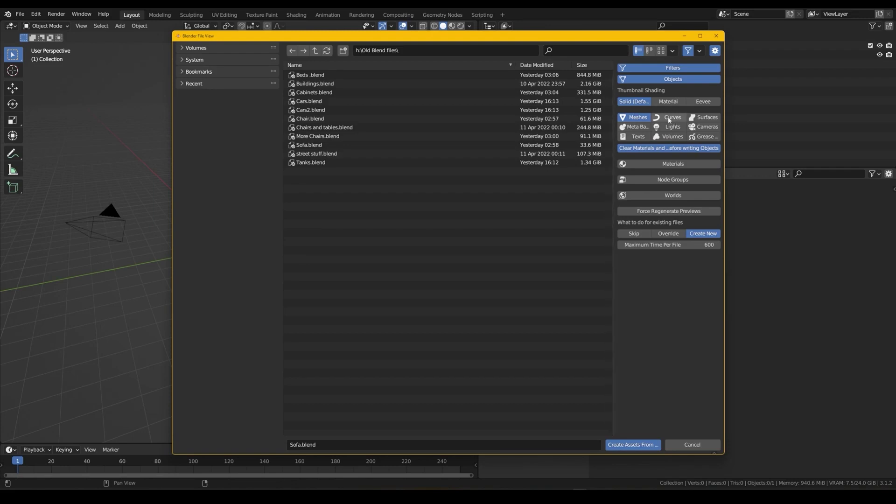
{"action": "left_click_drag", "start_coordinate": [614, 129], "coordinate": [547, 135]}
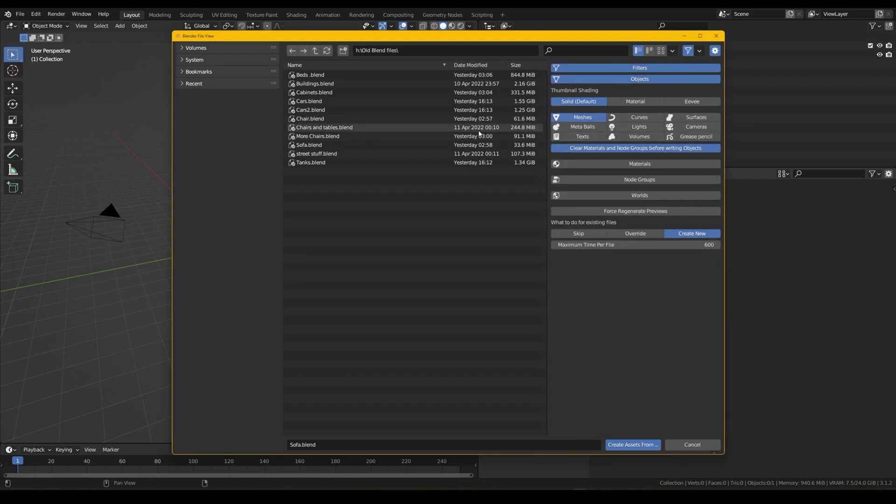
{"action": "left_click", "coordinate": [599, 180]}
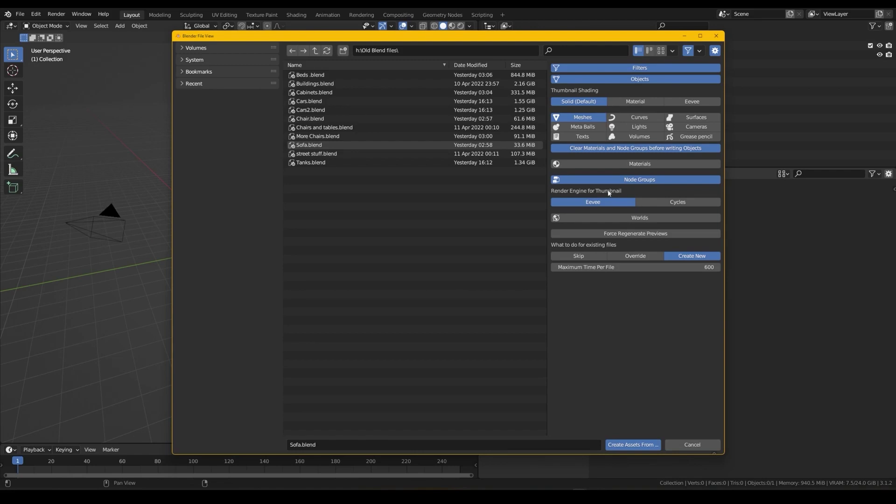
{"action": "left_click", "coordinate": [617, 180]}
{"action": "left_click", "coordinate": [623, 196]}
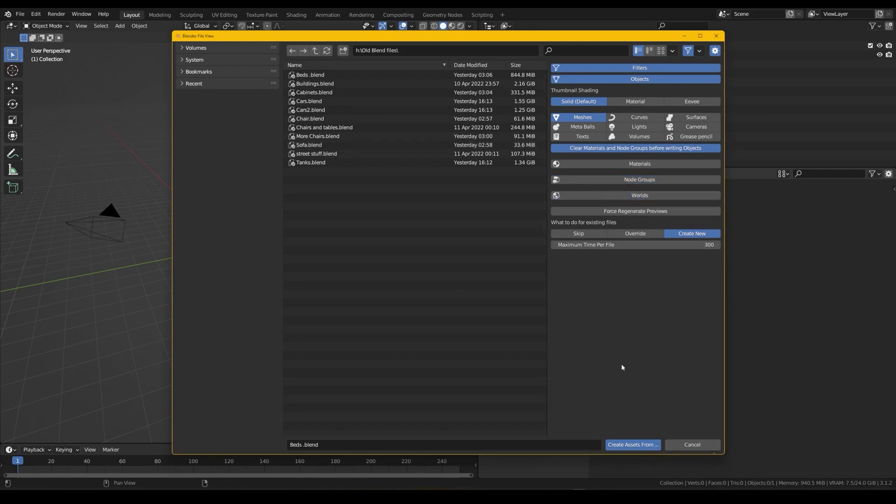
{"action": "left_click", "coordinate": [638, 444]}
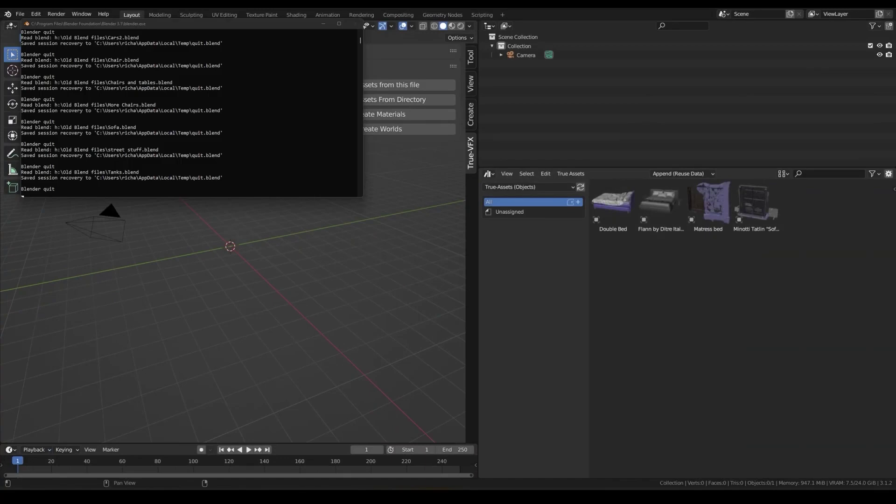
{"action": "left_click", "coordinate": [580, 187]}
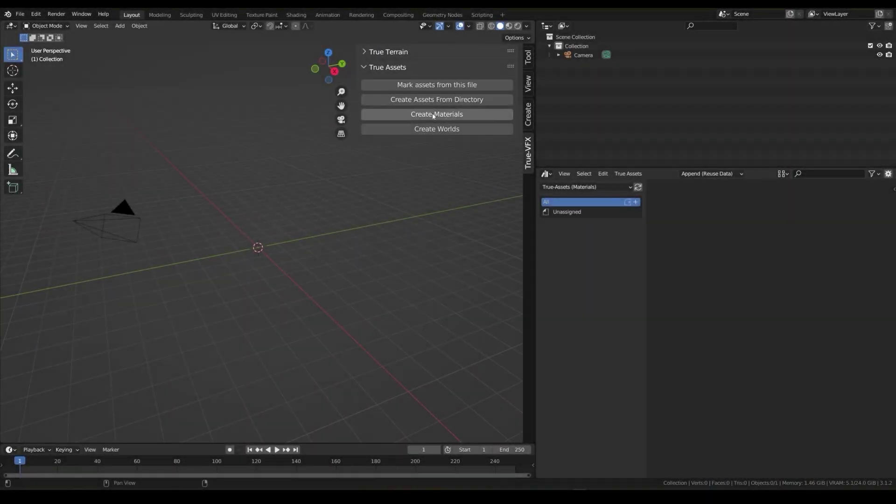
Step: Create Uber materials marked as assets from the texture folders in G:\Textures and stuff\Butt-load 'o textures
{"action": "left_click", "coordinate": [433, 115]}
{"action": "scroll", "coordinate": [380, 164], "scroll_direction": "down", "scroll_amount": 5}
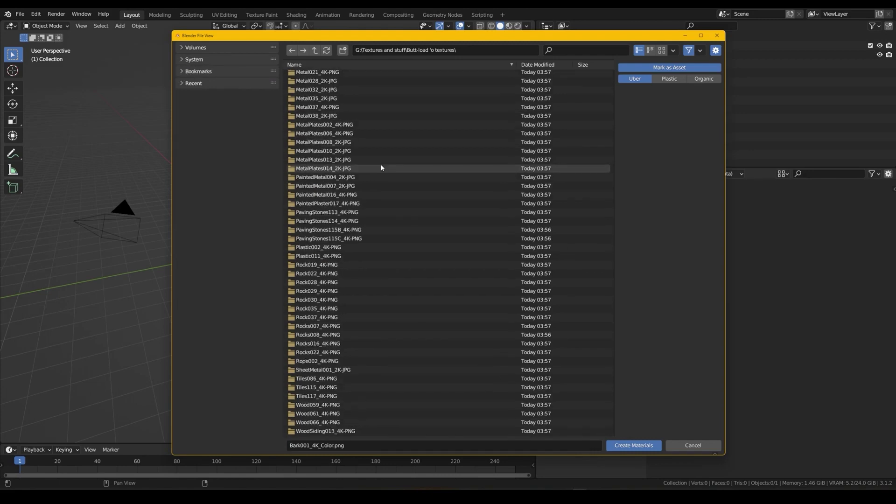
{"action": "scroll", "coordinate": [381, 167], "scroll_direction": "up", "scroll_amount": 8}
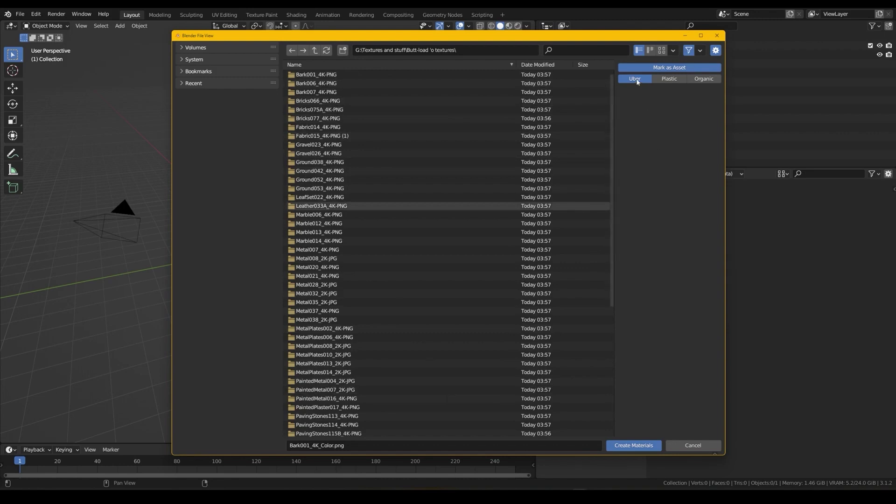
{"action": "left_click", "coordinate": [636, 446]}
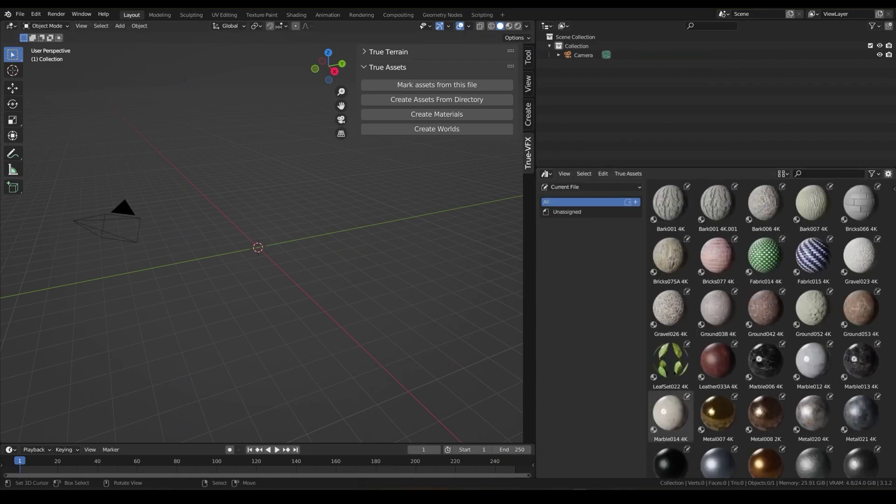
Step: Start a new General file without saving the current one
{"action": "left_click", "coordinate": [20, 14]}
{"action": "mouse_move", "coordinate": [46, 23]}
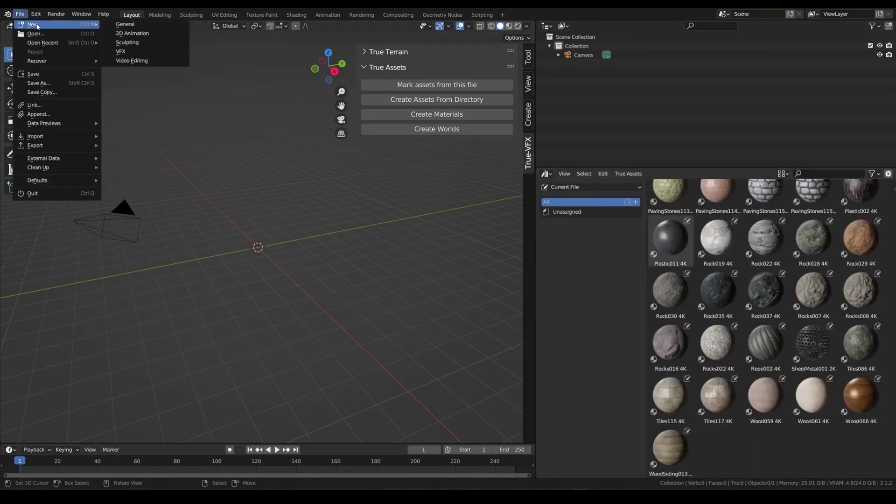
{"action": "left_click", "coordinate": [121, 24]}
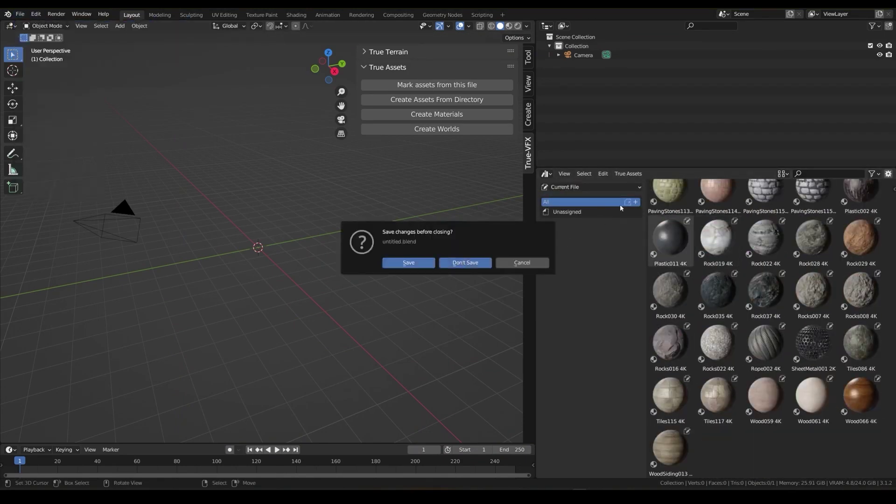
{"action": "key", "text": "d"}
Step: Replace the Properties editor with a wider Asset Browser showing the True-Assets (Materials) library
{"action": "left_click", "coordinate": [699, 173]}
{"action": "left_click", "coordinate": [672, 221]}
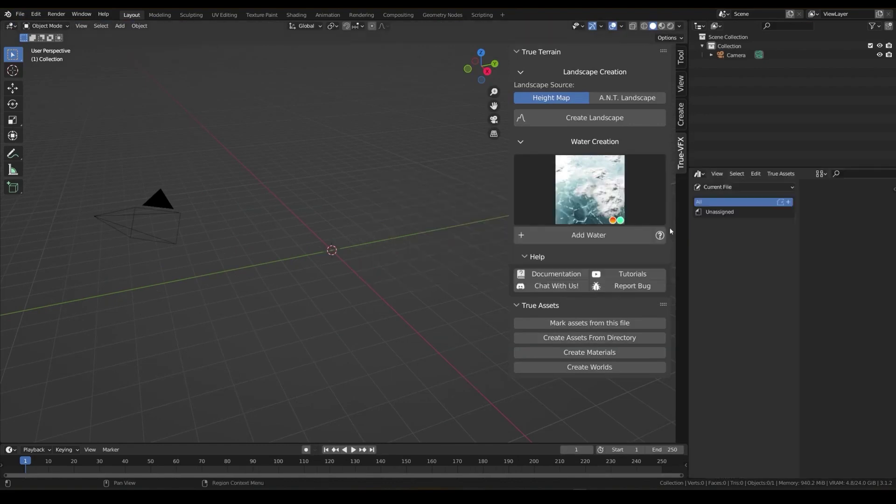
{"action": "left_click_drag", "start_coordinate": [687, 203], "coordinate": [469, 203]}
{"action": "left_click", "coordinate": [520, 186]}
{"action": "left_click", "coordinate": [513, 222]}
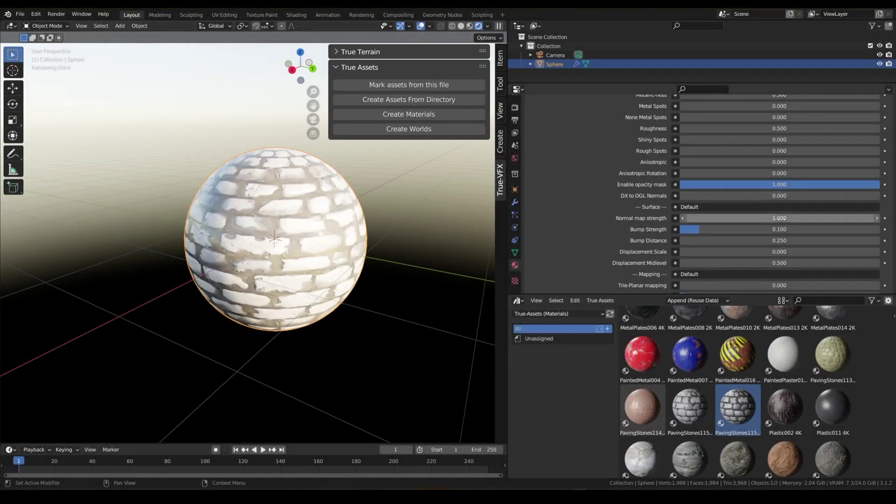
Step: Set the sphere's paving stone material to a normal map strength of 0 and a displacement scale of 0.05
{"action": "left_click_drag", "start_coordinate": [760, 218], "coordinate": [709, 218]}
{"action": "scroll", "coordinate": [730, 224], "scroll_direction": "down", "scroll_amount": 3}
{"action": "left_click", "coordinate": [706, 209]}
{"action": "type", "text": ".0"}
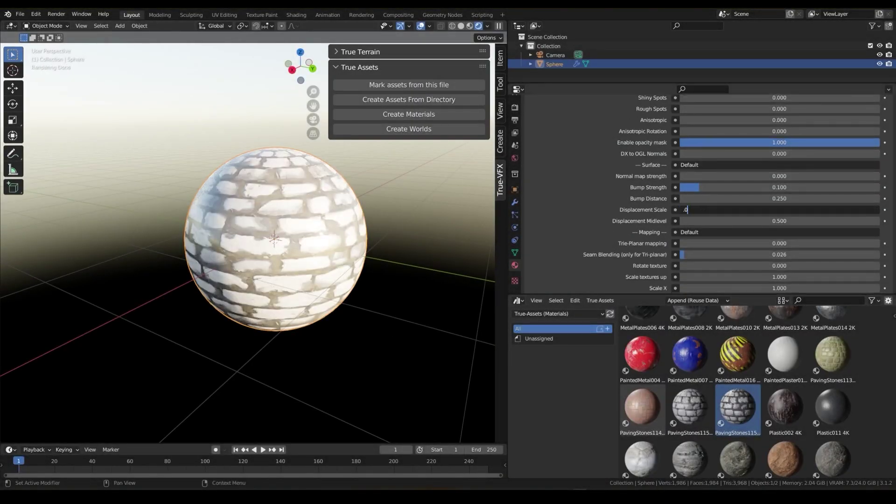
{"action": "type", "text": "5"}
{"action": "key", "text": "Return"}
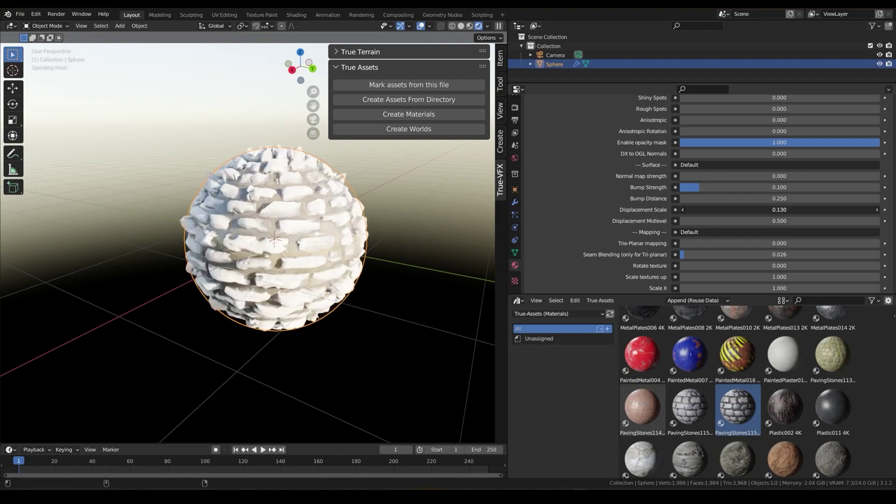
Step: Apply the OutdoorHDRI016 world asset to the scene, replace it with IndoorHDRI001_8K-HDR and look around the environment
{"action": "left_click_drag", "start_coordinate": [704, 339], "coordinate": [232, 260]}
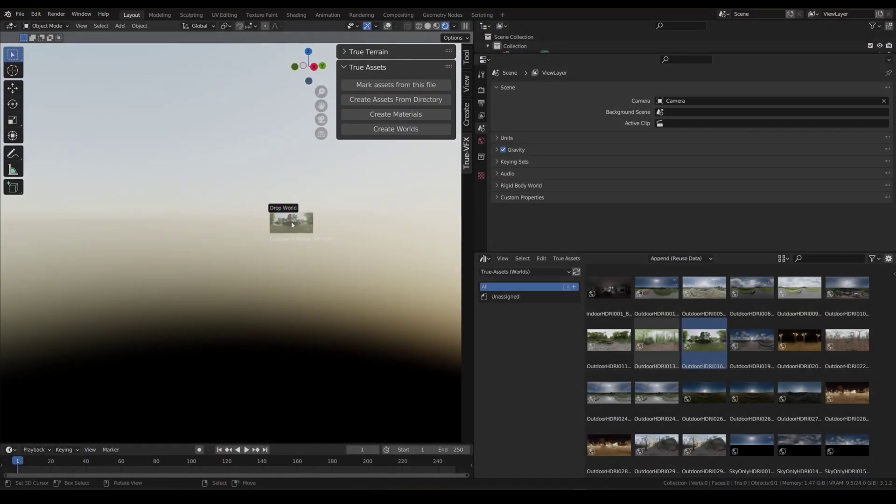
{"action": "middle_click_drag", "start_coordinate": [231, 260], "coordinate": [327, 266]}
{"action": "left_click_drag", "start_coordinate": [609, 292], "coordinate": [346, 257]}
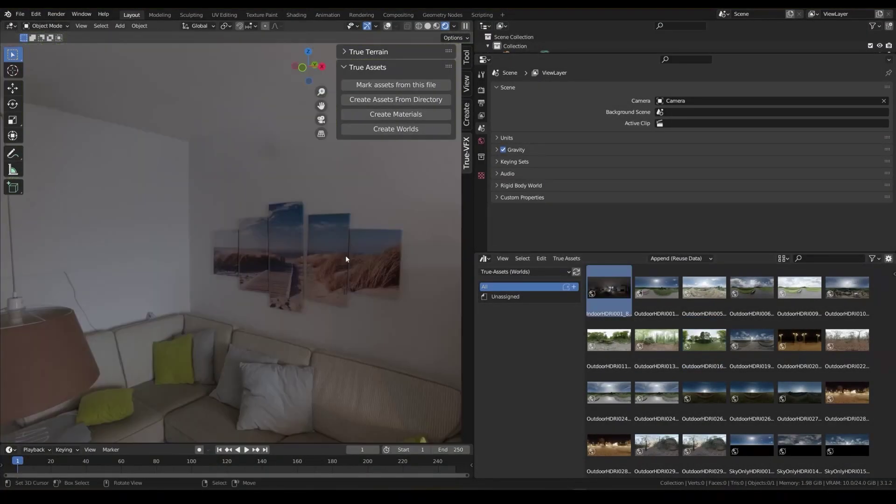
{"action": "middle_click_drag", "start_coordinate": [346, 258], "coordinate": [301, 288]}
Step: Show the world properties and raise the indoor HDRI's exposure to 15
{"action": "left_click", "coordinate": [481, 140]}
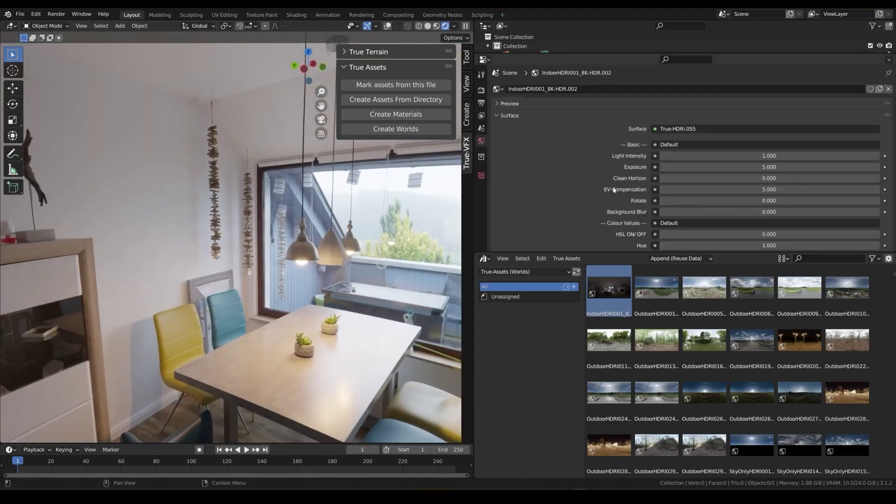
{"action": "scroll", "coordinate": [630, 184], "scroll_direction": "down", "scroll_amount": 1}
{"action": "left_click_drag", "start_coordinate": [728, 153], "coordinate": [858, 153]}
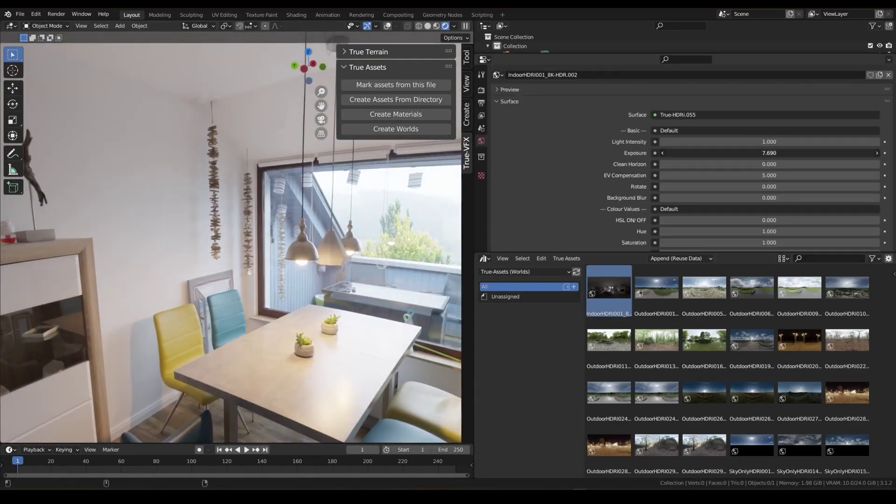
{"action": "key", "text": "Return"}
{"action": "middle_click_drag", "start_coordinate": [397, 233], "coordinate": [427, 242]}
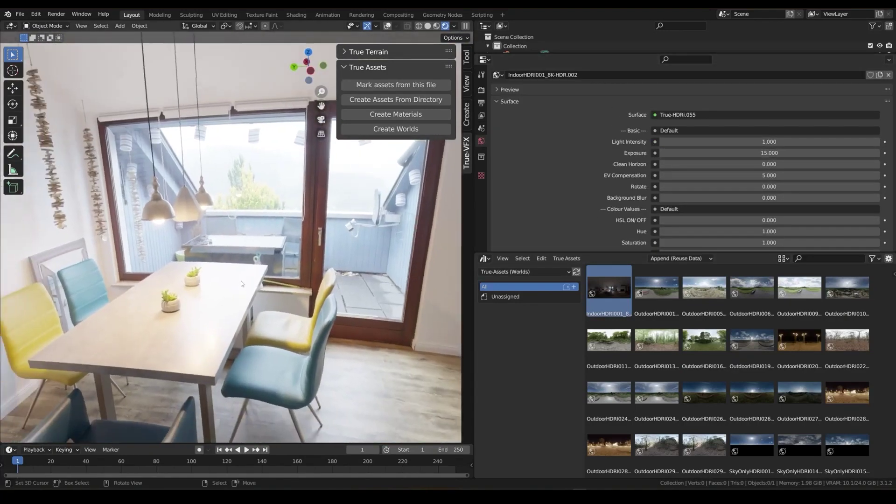
Step: Try a world rotation of 45, change it to 90 and set the background blur to 0.25
{"action": "left_click", "coordinate": [715, 186]}
{"action": "type", "text": "45"}
{"action": "key", "text": "Return"}
{"action": "left_click", "coordinate": [715, 186]}
{"action": "type", "text": "90"}
{"action": "key", "text": "Return"}
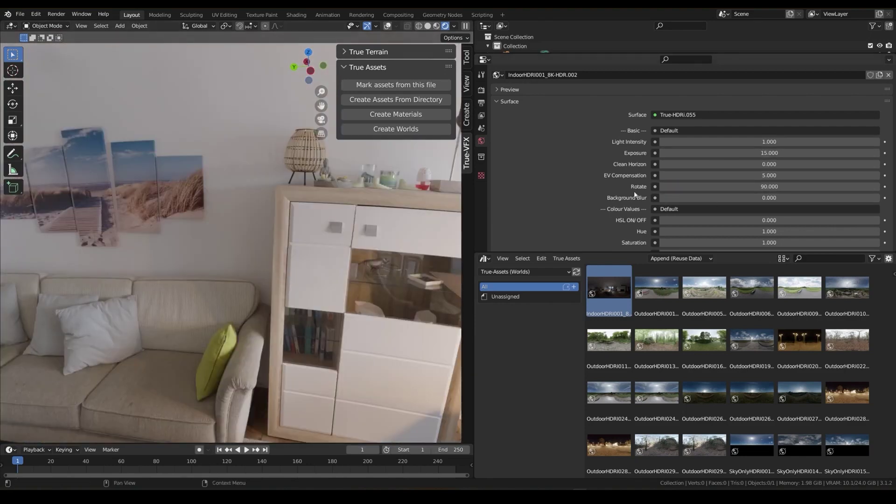
{"action": "left_click", "coordinate": [700, 198]}
{"action": "type", "text": ".25"}
{"action": "key", "text": "Return"}
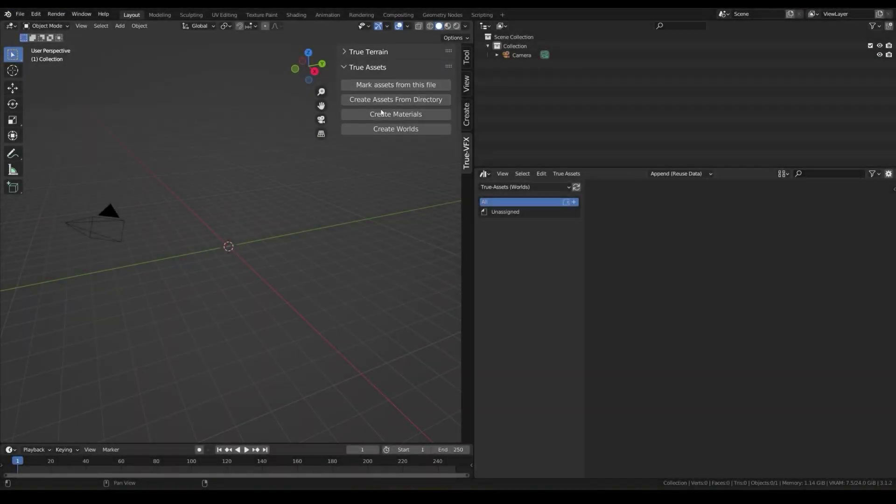
Step: Create world assets from the HDRI files in the "Hdri's 1" folder
{"action": "left_click", "coordinate": [396, 129]}
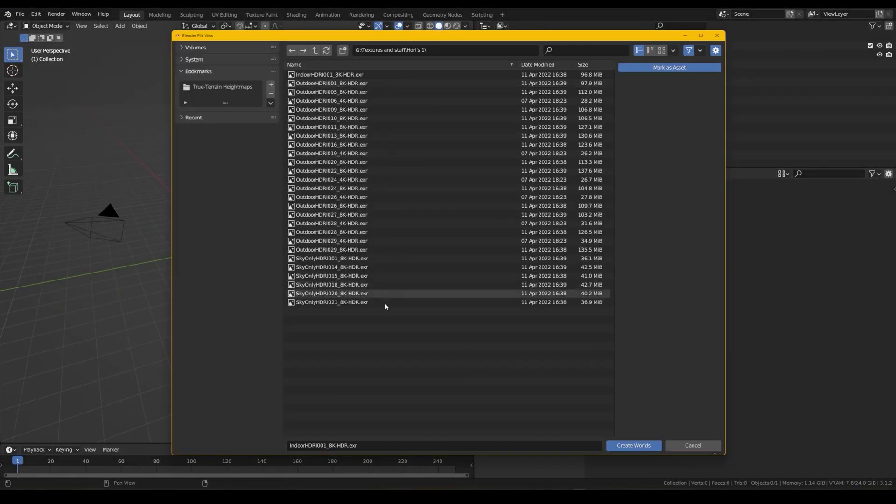
{"action": "left_click_drag", "start_coordinate": [391, 343], "coordinate": [343, 63]}
{"action": "left_click", "coordinate": [394, 371]}
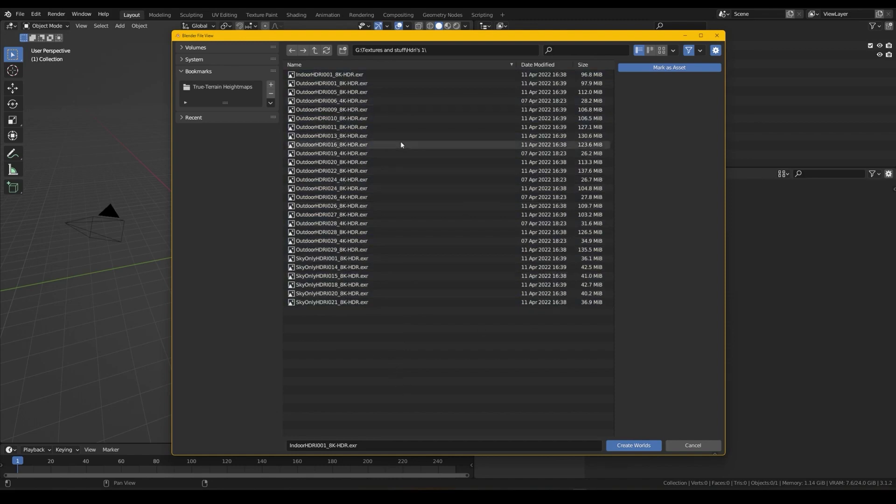
{"action": "left_click", "coordinate": [634, 445]}
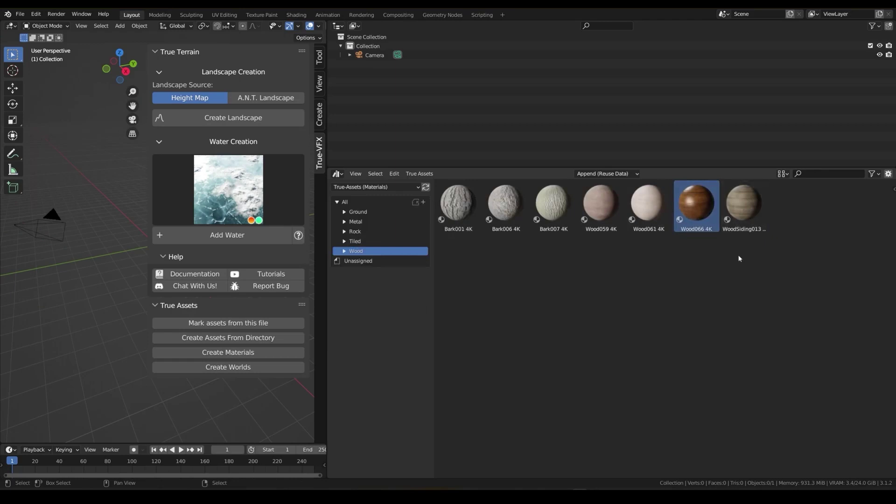
Step: Browse the material library's Wood, Ground and Metal catalogs, including the Bark and Panels subcatalogs of Wood
{"action": "left_click", "coordinate": [356, 260]}
{"action": "left_click", "coordinate": [362, 271]}
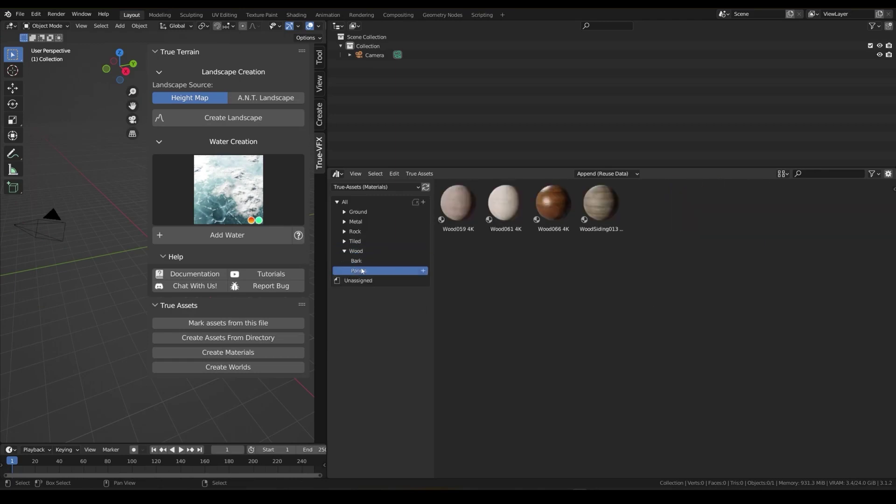
{"action": "left_click", "coordinate": [353, 251]}
{"action": "left_click", "coordinate": [369, 212]}
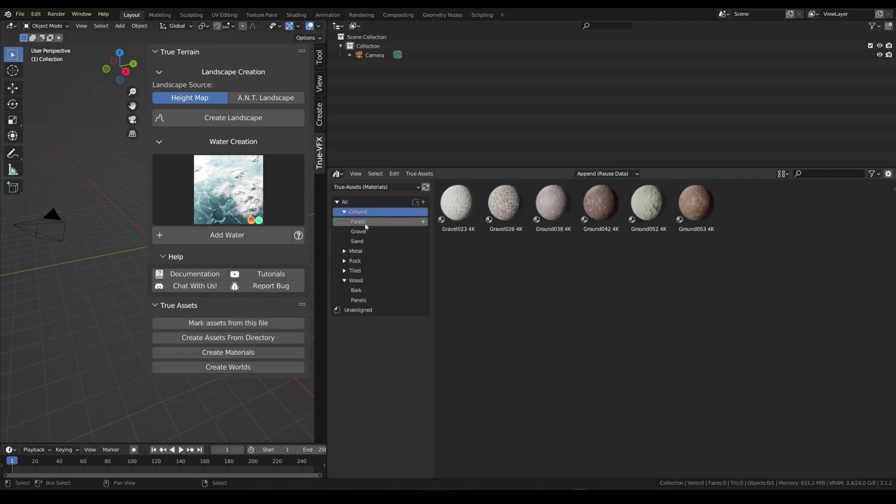
{"action": "left_click", "coordinate": [358, 251]}
{"action": "left_click", "coordinate": [358, 300]}
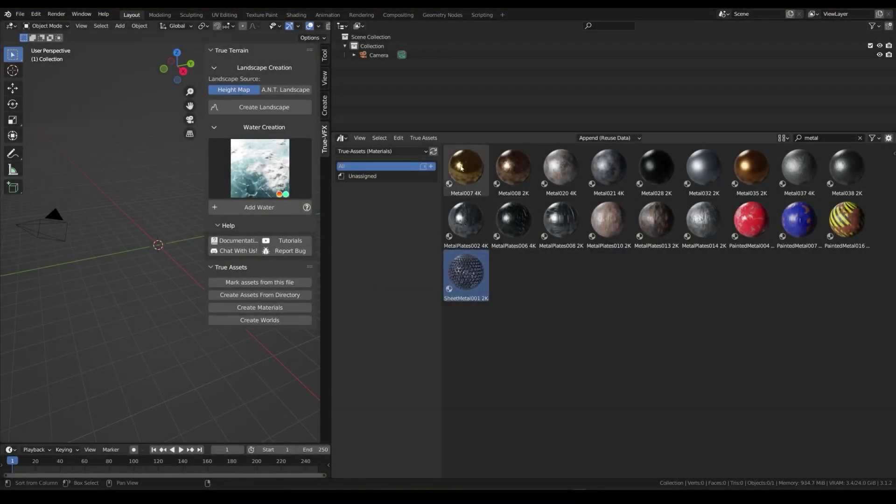
Step: Select all materials in the "metal" search results and move them to a new catalog named Metal
{"action": "key", "text": "a"}
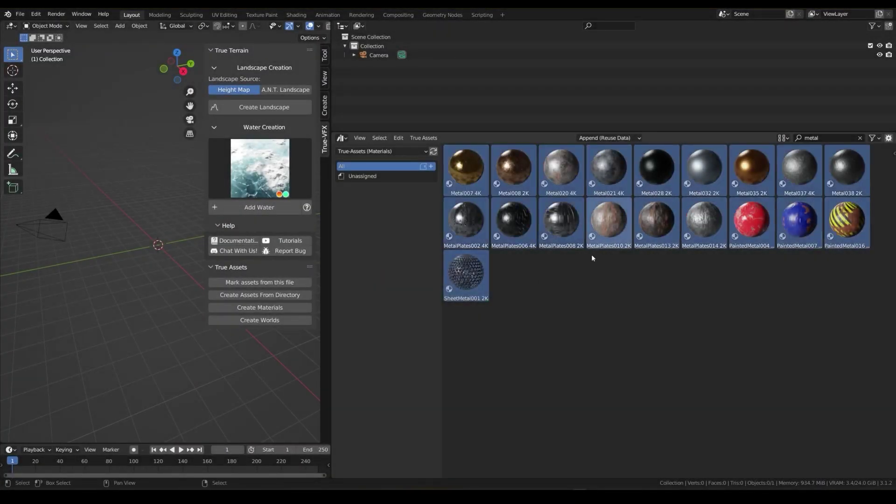
{"action": "left_click", "coordinate": [427, 138]}
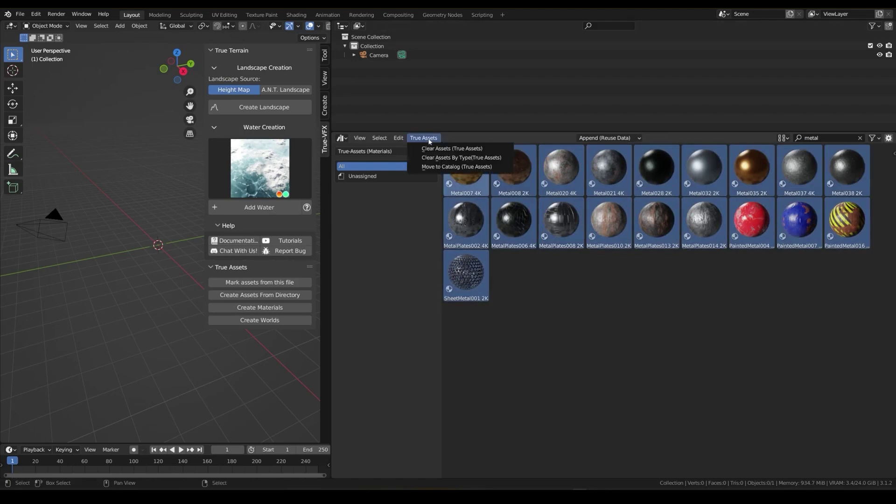
{"action": "left_click", "coordinate": [435, 168]}
{"action": "left_click", "coordinate": [438, 184]}
{"action": "left_click", "coordinate": [433, 204]}
{"action": "left_click", "coordinate": [433, 195]}
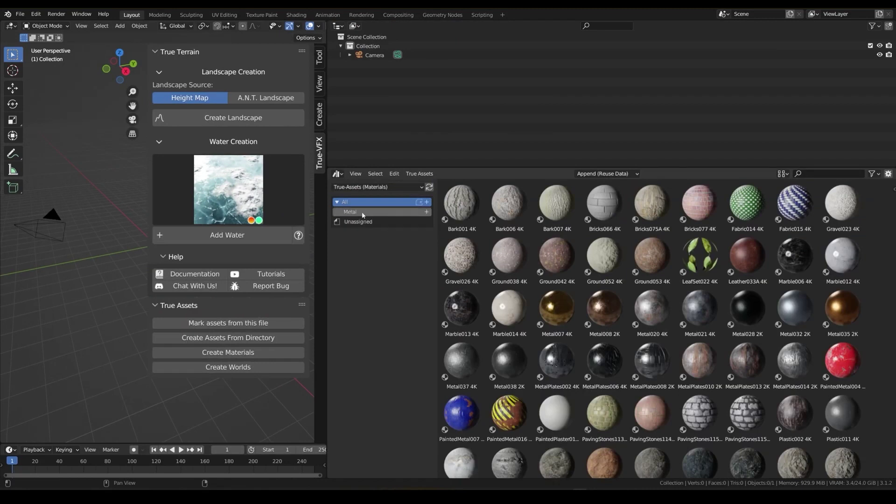
Step: In the Metal catalog, select the six MetalPlates materials, from MetalPlates002 to MetalPlates014, and move them to a new Panels catalog nested under Metal
{"action": "left_click", "coordinate": [361, 211]}
{"action": "left_click", "coordinate": [462, 308]}
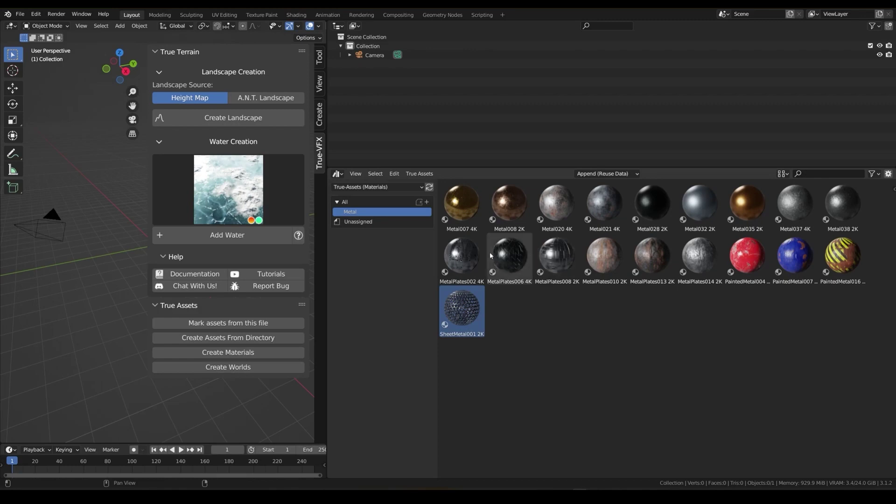
{"action": "left_click", "coordinate": [461, 256]}
{"action": "left_click", "coordinate": [558, 260], "text": "shift"}
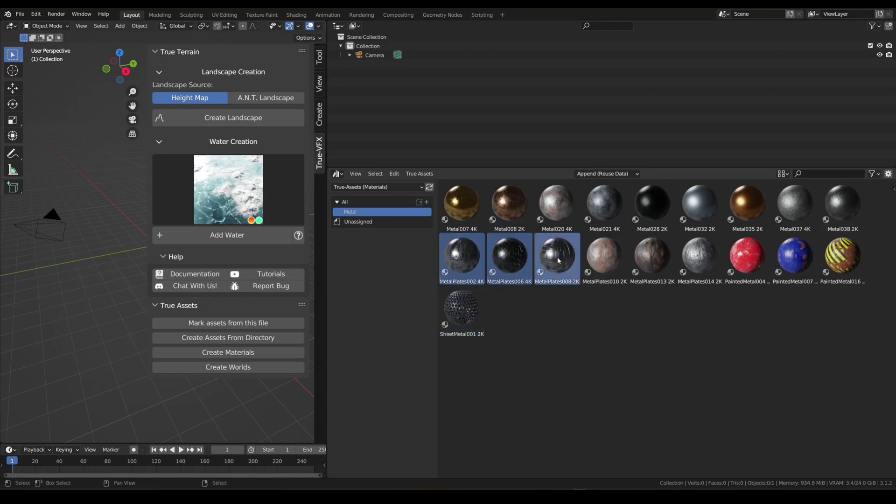
{"action": "left_click", "coordinate": [652, 256], "text": "shift"}
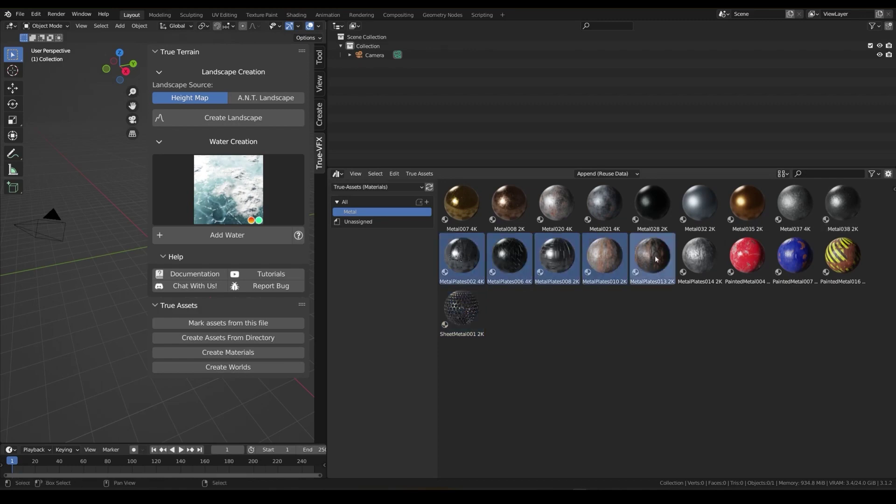
{"action": "left_click", "coordinate": [703, 260], "text": "shift"}
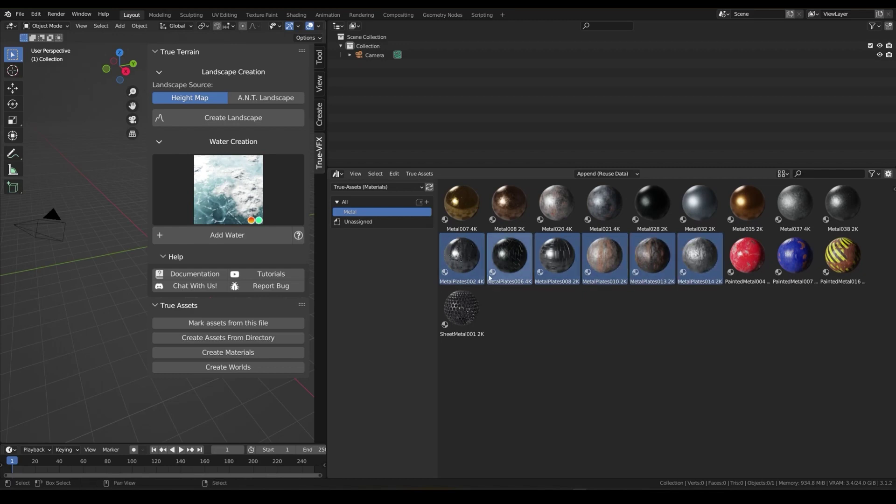
{"action": "left_click", "coordinate": [422, 176]}
{"action": "left_click", "coordinate": [436, 204]}
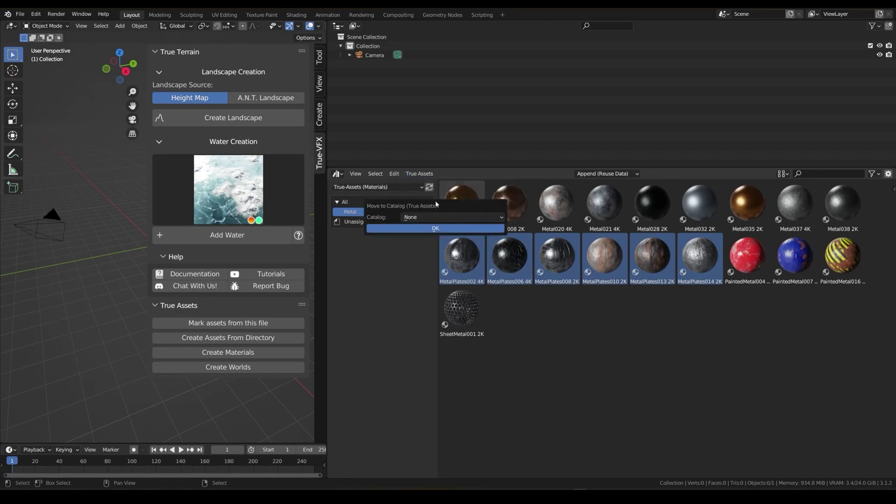
{"action": "left_click", "coordinate": [435, 218]}
{"action": "left_click", "coordinate": [424, 237]}
{"action": "left_click", "coordinate": [424, 229]}
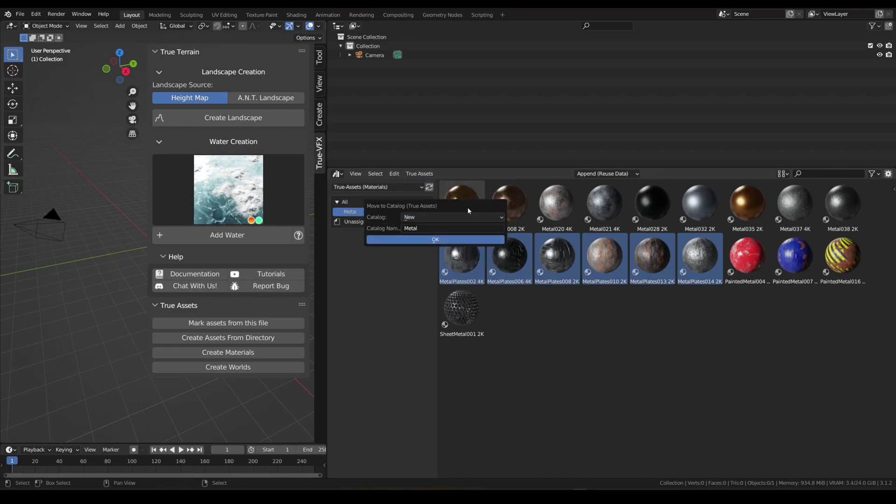
{"action": "left_click_drag", "start_coordinate": [469, 210], "coordinate": [581, 279]}
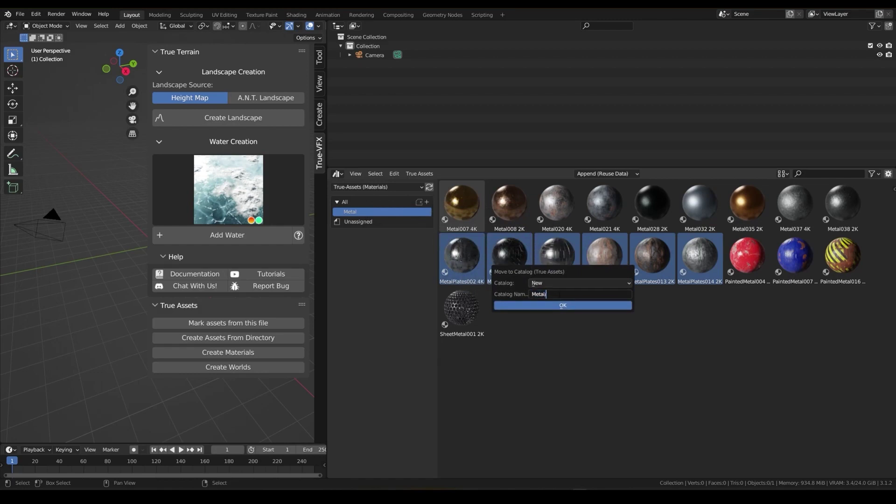
{"action": "key", "text": "Return"}
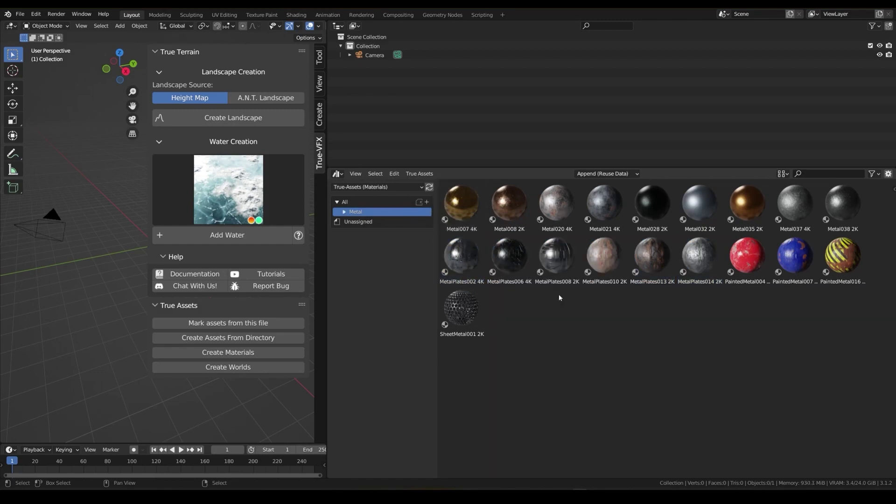
Step: Check the contents of the Panels subcatalog and return to the parent Metal catalog
{"action": "left_click", "coordinate": [344, 212]}
{"action": "left_click", "coordinate": [367, 222]}
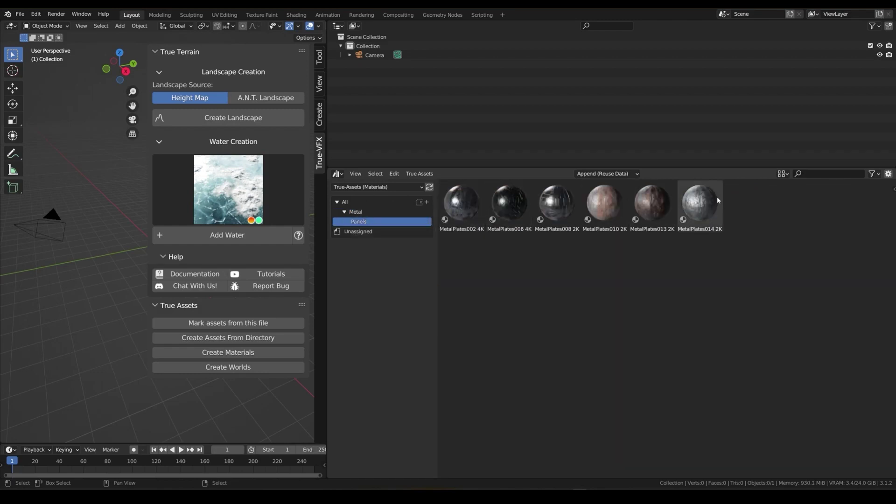
{"action": "left_click", "coordinate": [355, 211]}
{"action": "left_click", "coordinate": [471, 206]}
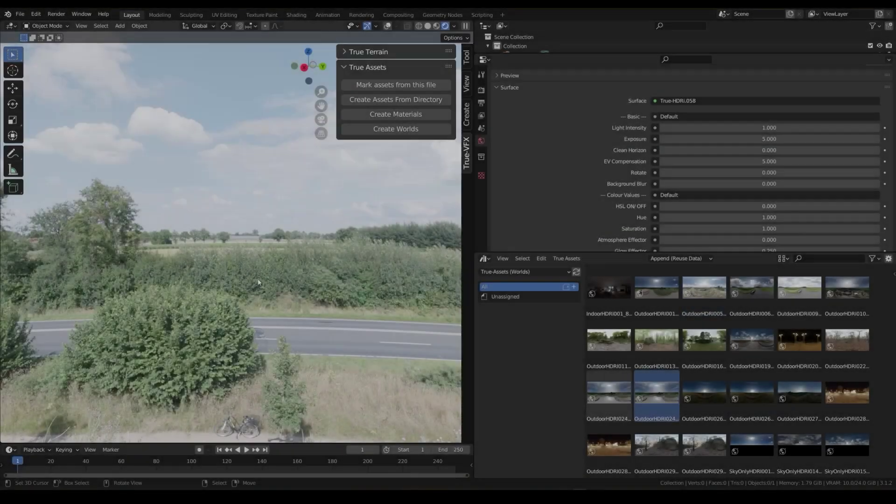
Step: Apply the first OutdoorHDRI026 world asset to the scene and set its Clean Horizon value to 1
{"action": "left_click", "coordinate": [706, 394]}
{"action": "left_click_drag", "start_coordinate": [707, 393], "coordinate": [355, 280]}
{"action": "middle_click_drag", "start_coordinate": [354, 280], "coordinate": [247, 255]}
{"action": "left_click", "coordinate": [672, 150]}
{"action": "type", "text": "1"}
{"action": "key", "text": "Return"}
{"action": "middle_click_drag", "start_coordinate": [306, 278], "coordinate": [305, 241]}
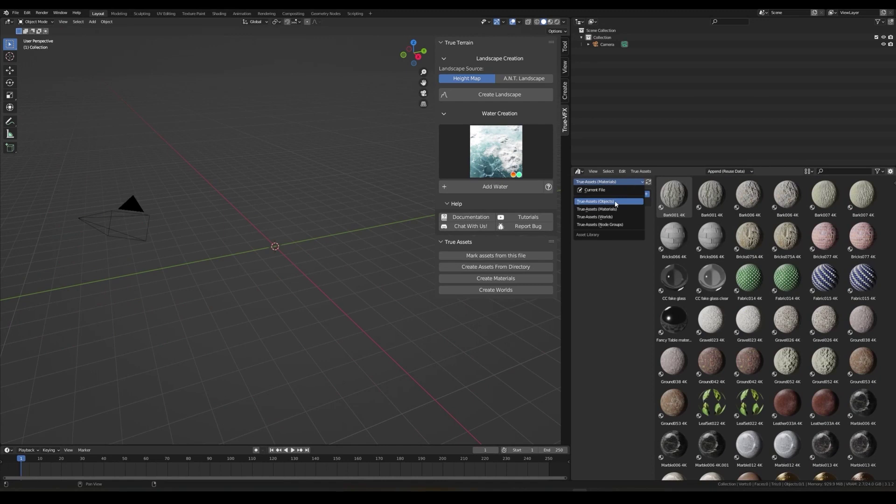
Step: Switch the asset browser to the True-Assets (Objects) library and place the Fancy Table near the scene's origin
{"action": "left_click", "coordinate": [616, 203]}
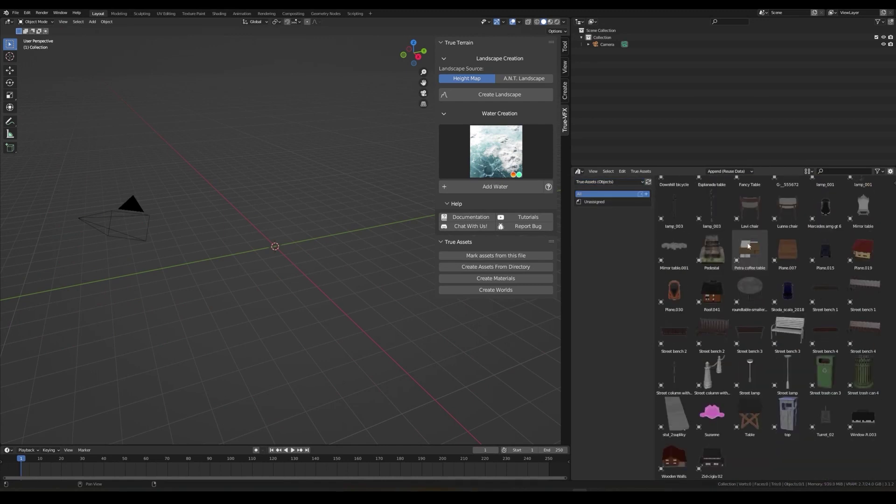
{"action": "left_click_drag", "start_coordinate": [756, 268], "coordinate": [339, 256]}
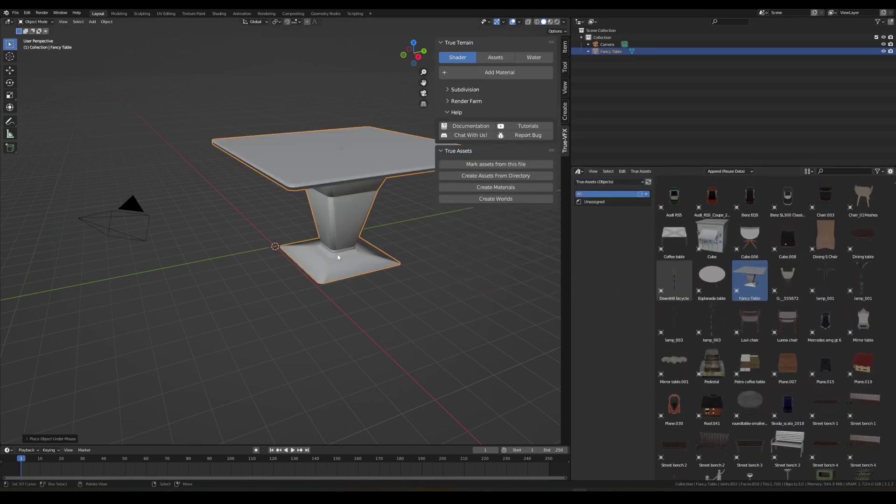